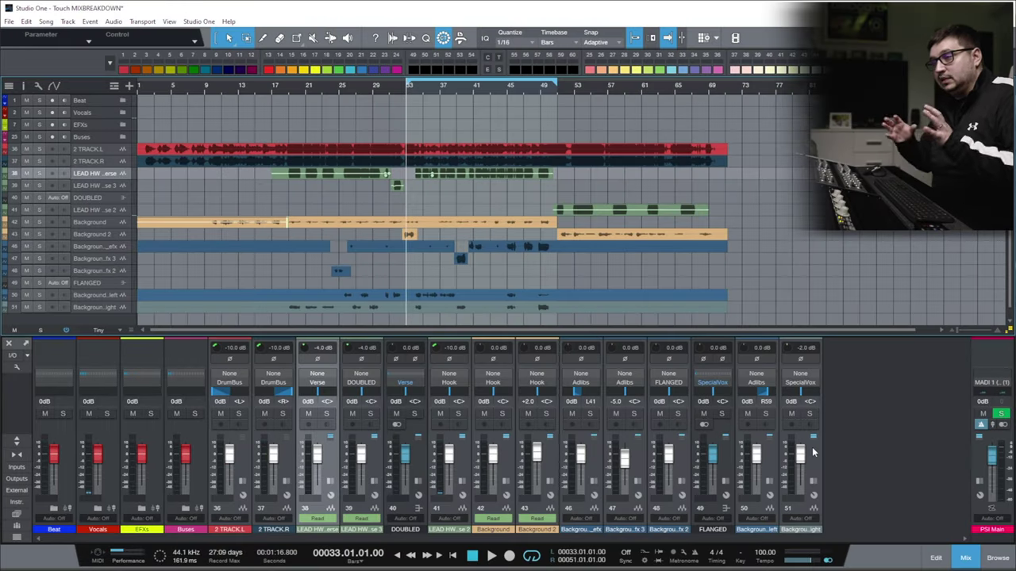
# Mute the 2 TRACK.L and 2 TRACK.R tracks and expand the Vocals folder to show its buses in the mixer.
pyautogui.moveTo(27, 149); pyautogui.dragTo(27, 161)
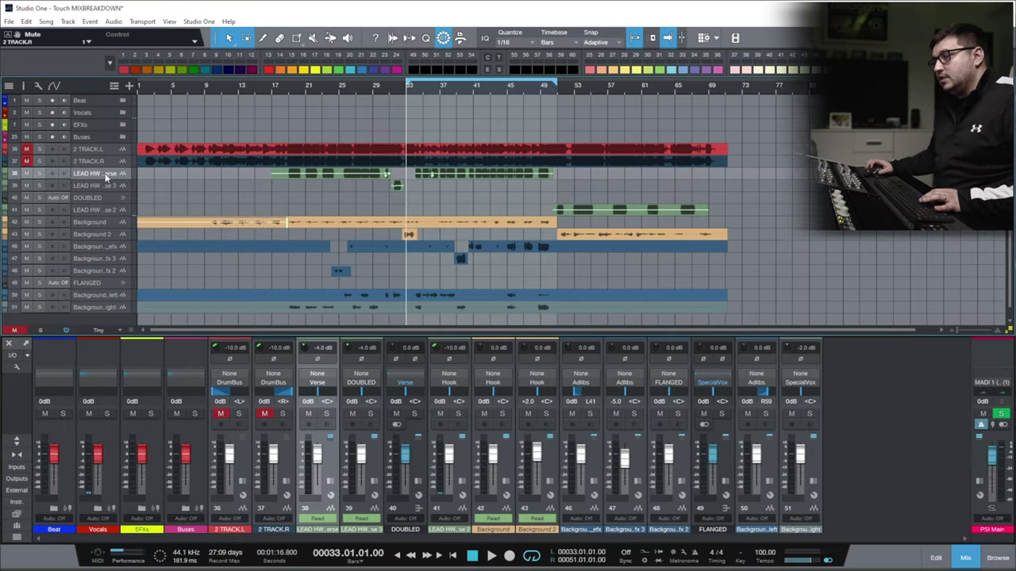
pyautogui.click(104, 517)
pyautogui.click(101, 512)
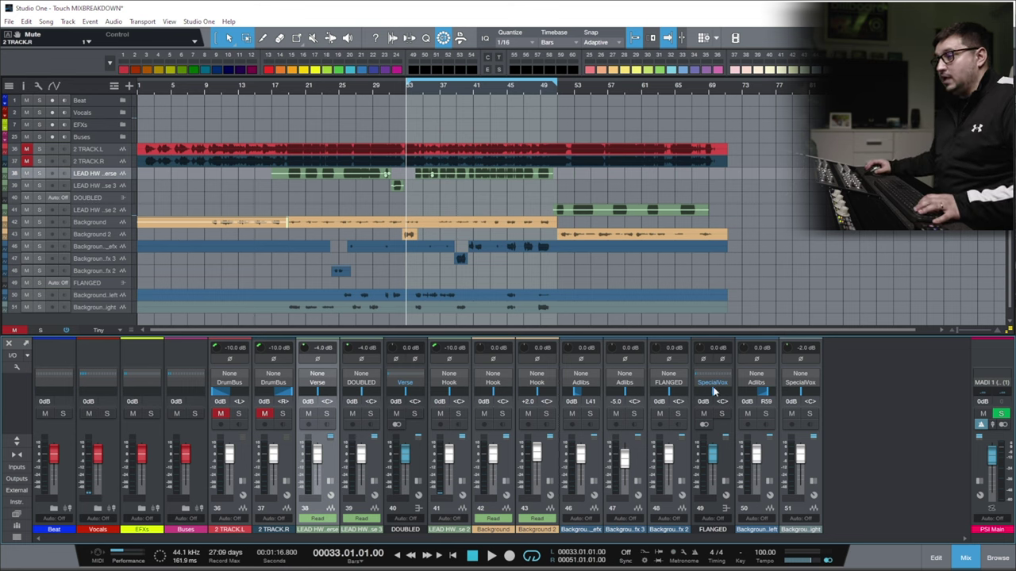
pyautogui.click(99, 509)
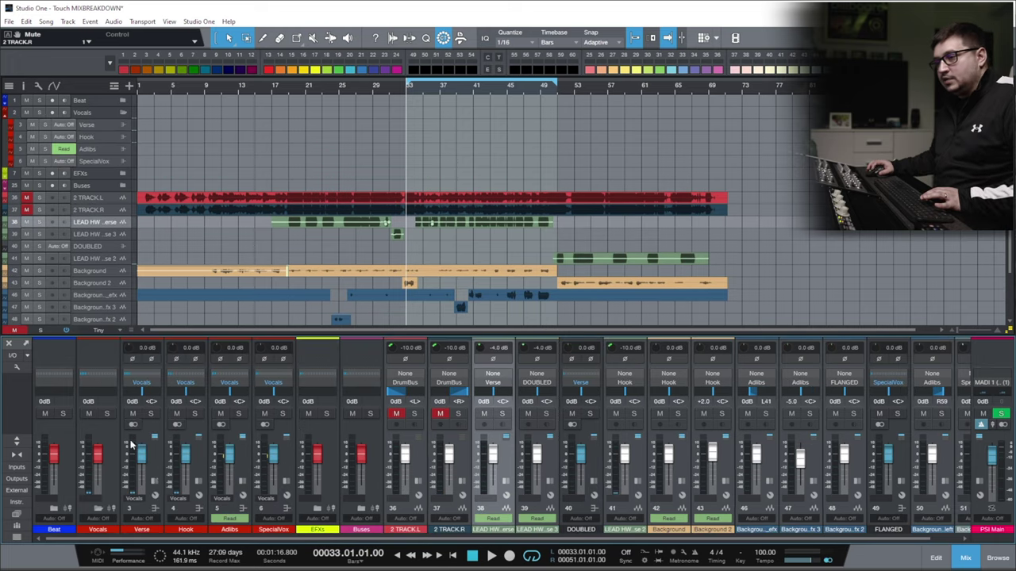
# Expand the LEAD HW - Verse channel's inserts and sends, enlarge its send list, and view the Waves Tune Real-Time settings.
pyautogui.click(156, 481)
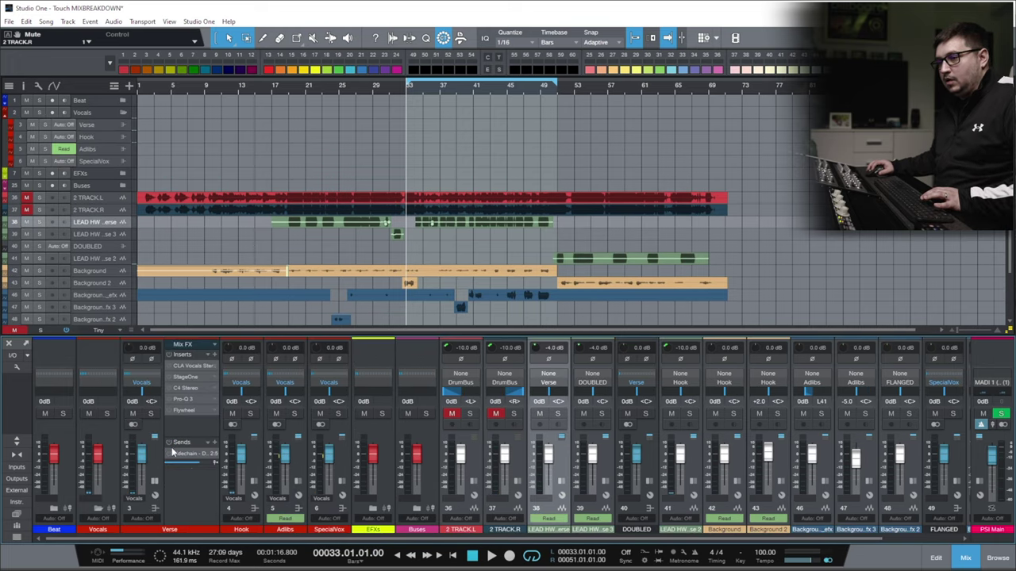
pyautogui.click(157, 482)
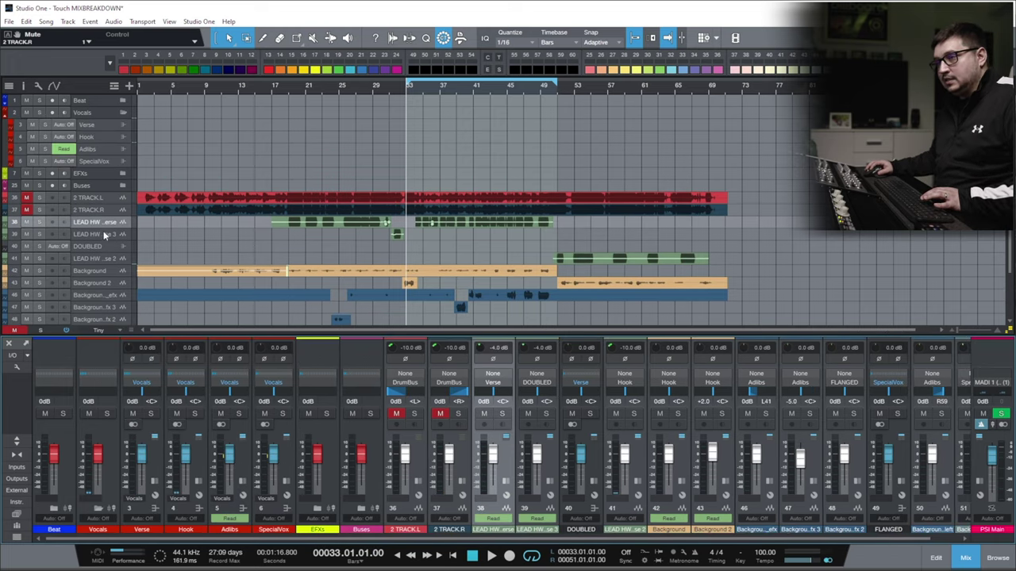
pyautogui.click(505, 436)
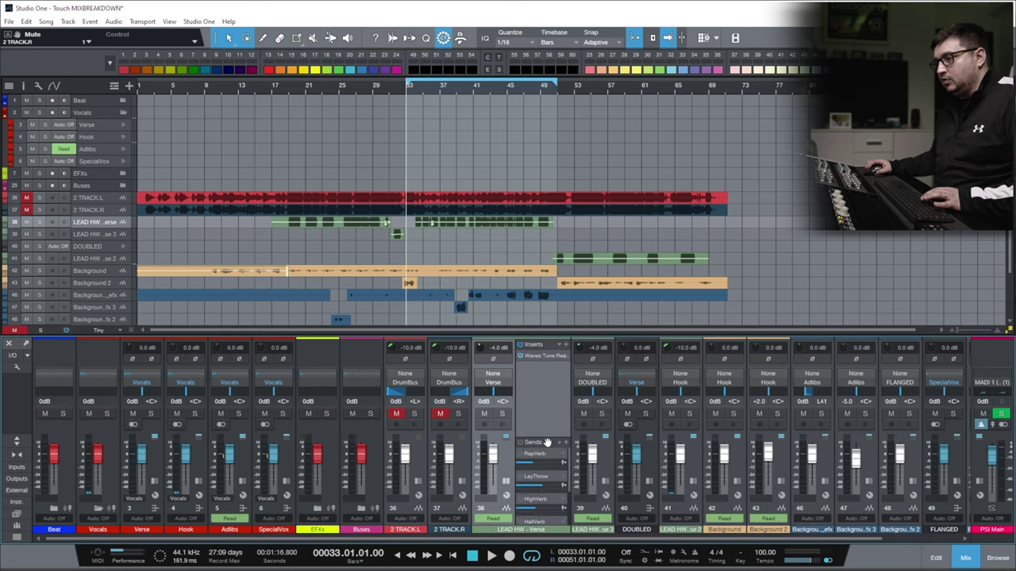
pyautogui.moveTo(546, 437); pyautogui.dragTo(546, 381)
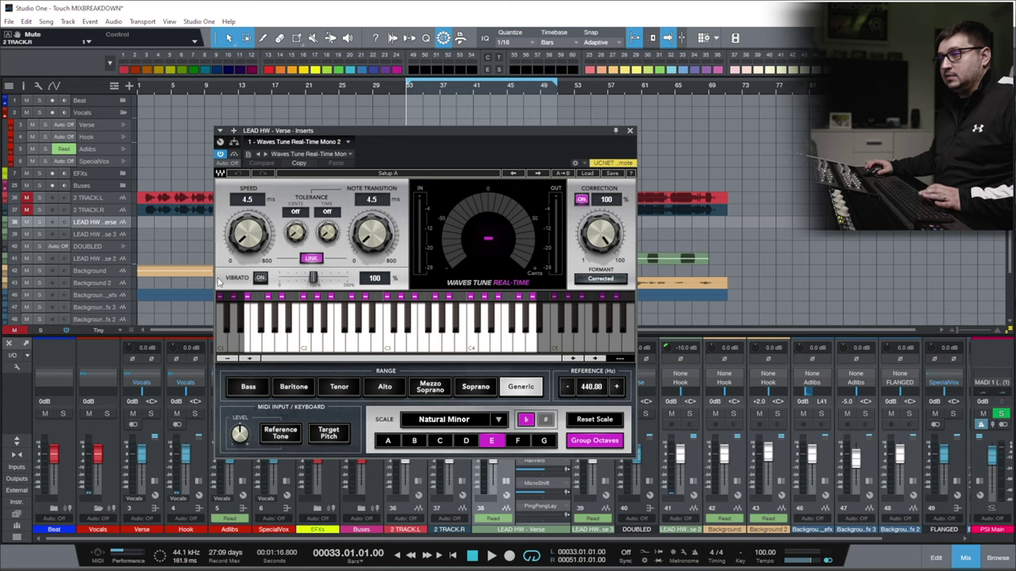
pyautogui.click(630, 130)
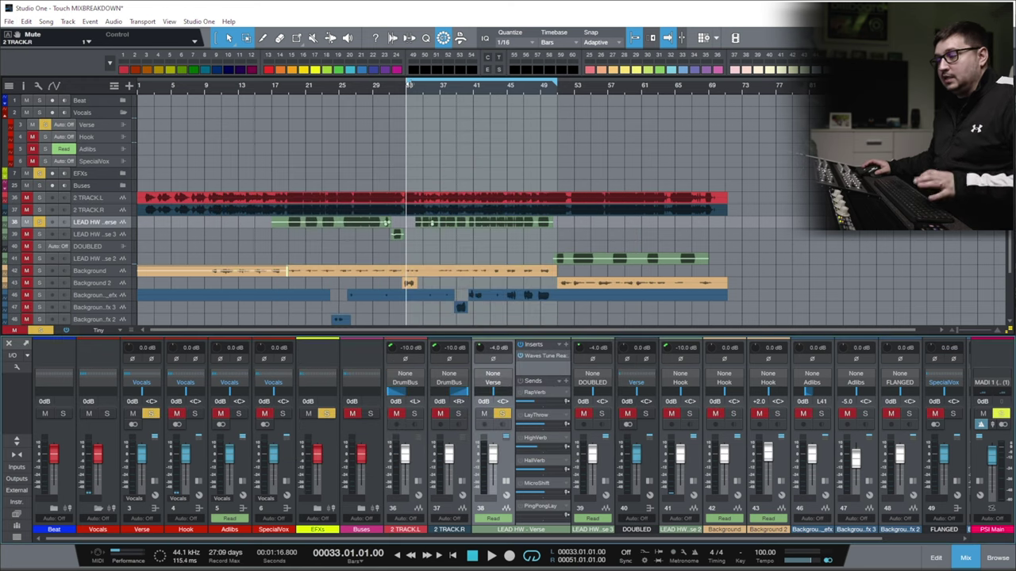
# Play the soloed LEAD HW - Verse vocal from bar 34 and enlarge its section in the arrangement.
pyautogui.click(418, 89)
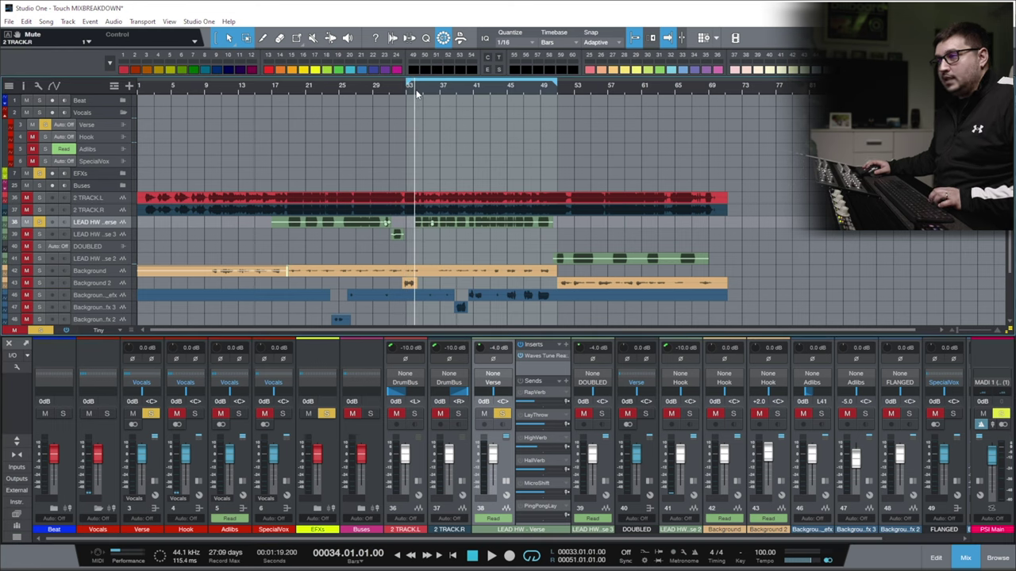
pyautogui.press('space')
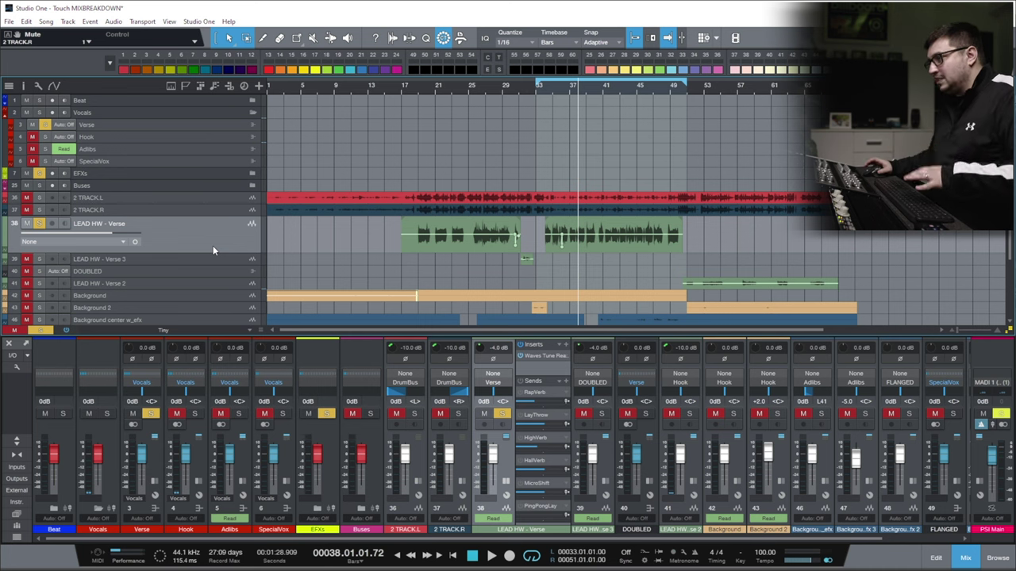
pyautogui.moveTo(604, 87); pyautogui.dragTo(514, 100)
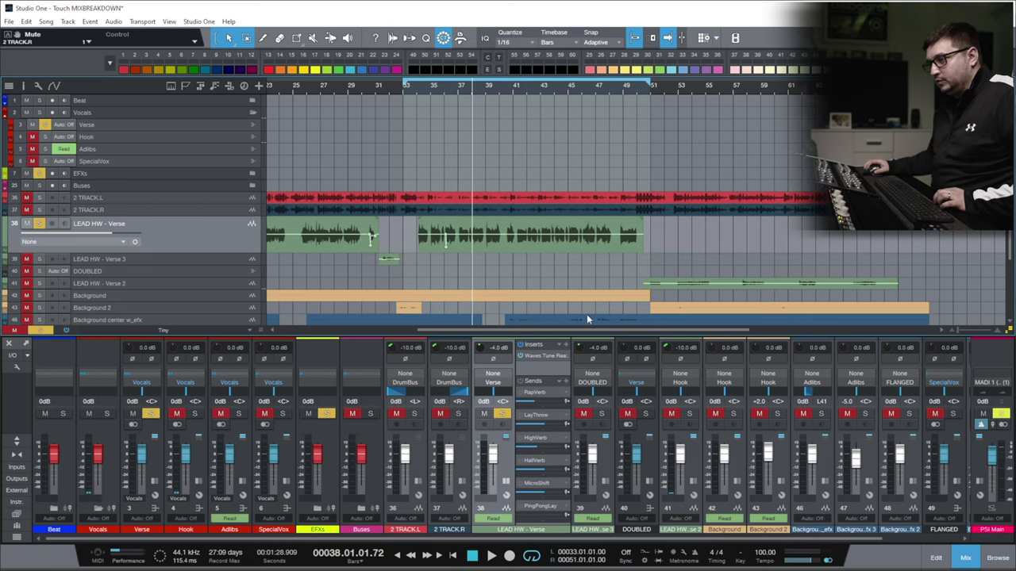
# Enable the RapVerb and LayThrow sends on the LEAD HW - Verse channel and listen to the vocal with their effects.
pyautogui.click(517, 398)
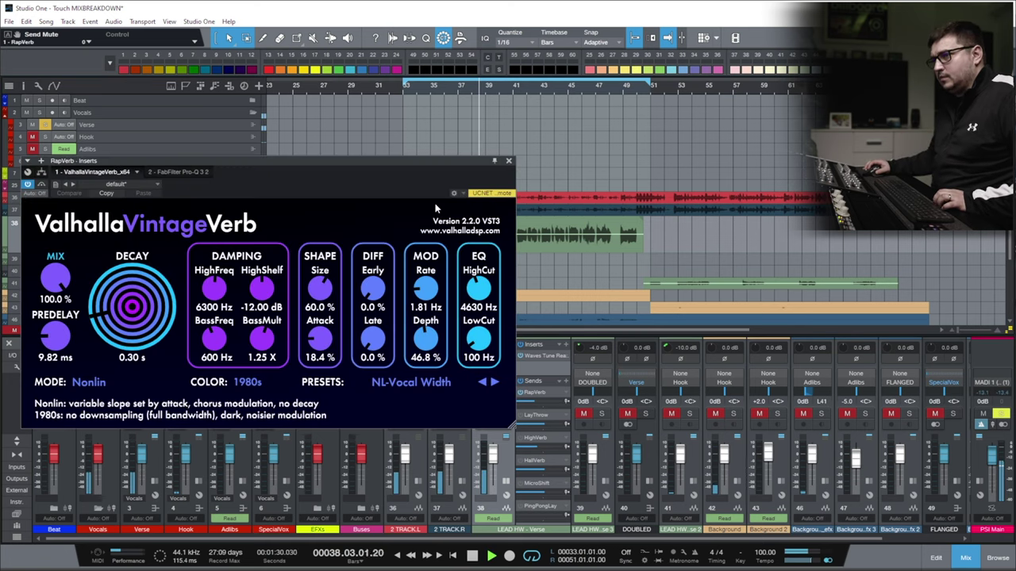
pyautogui.click(511, 162)
pyautogui.click(537, 415)
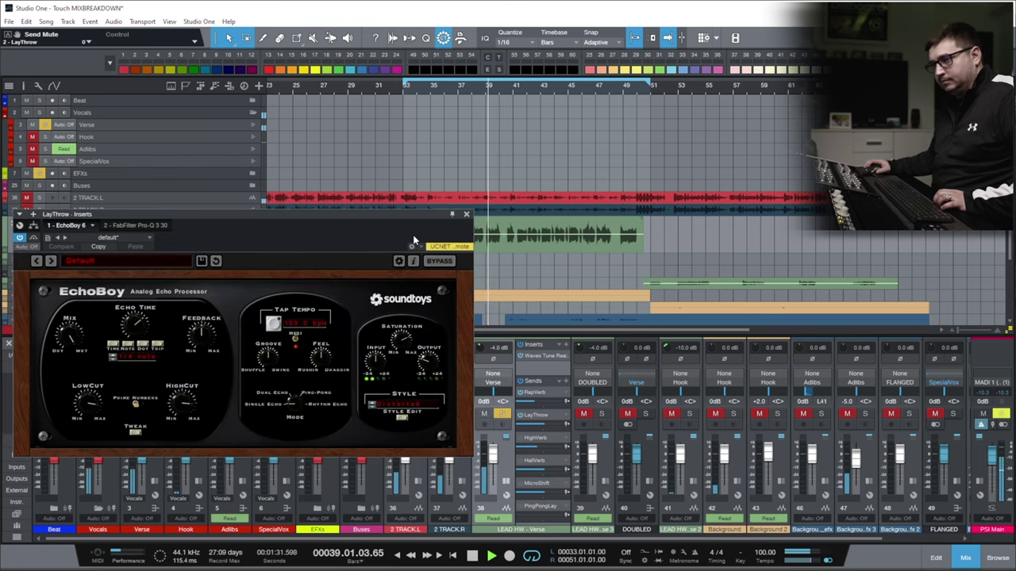
pyautogui.press('space')
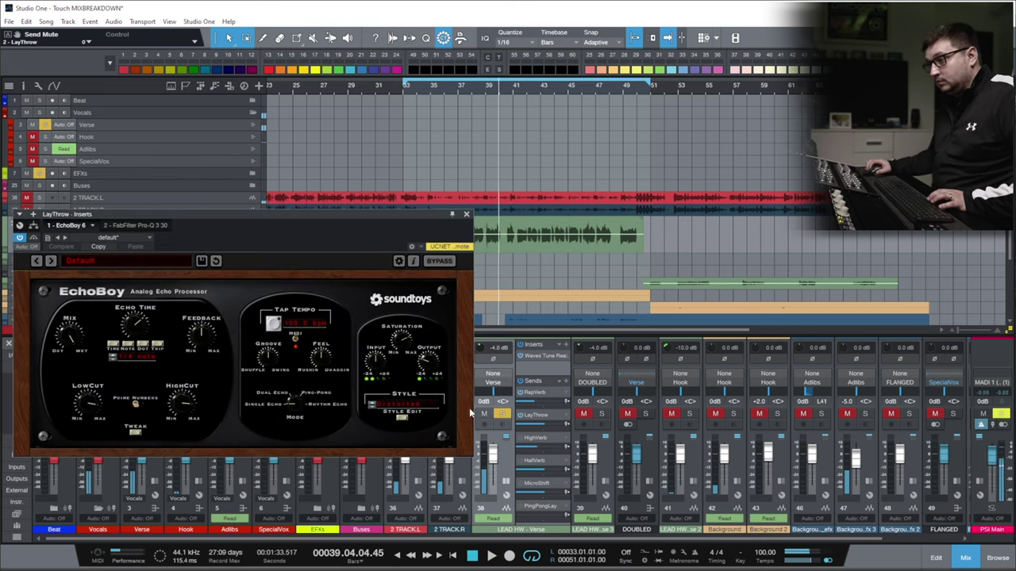
# Enable the HighVerb and HallVerb sends on the LEAD HW - Verse channel and audition the vocal with each reverb.
pyautogui.click(536, 438)
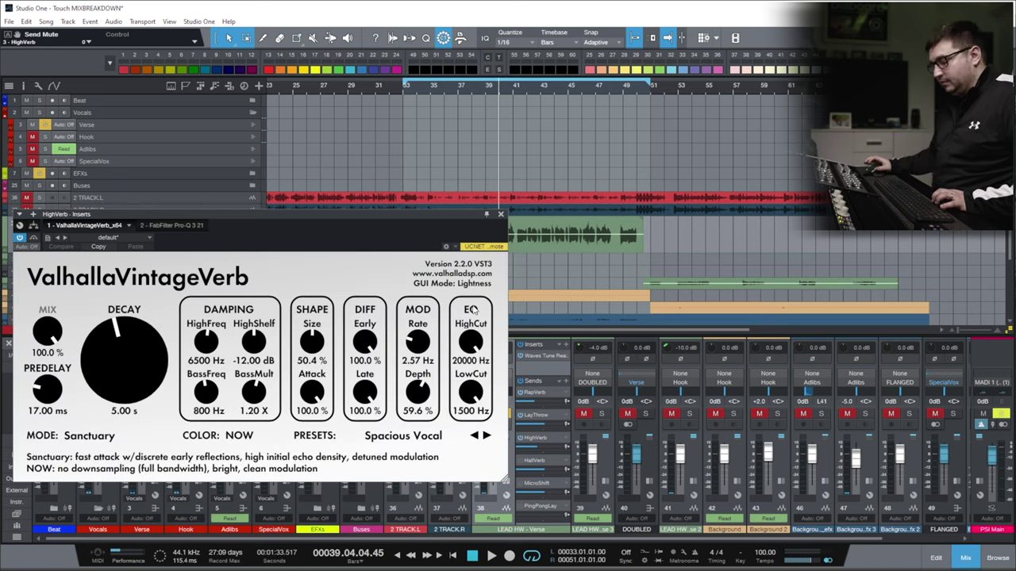
pyautogui.press('space')
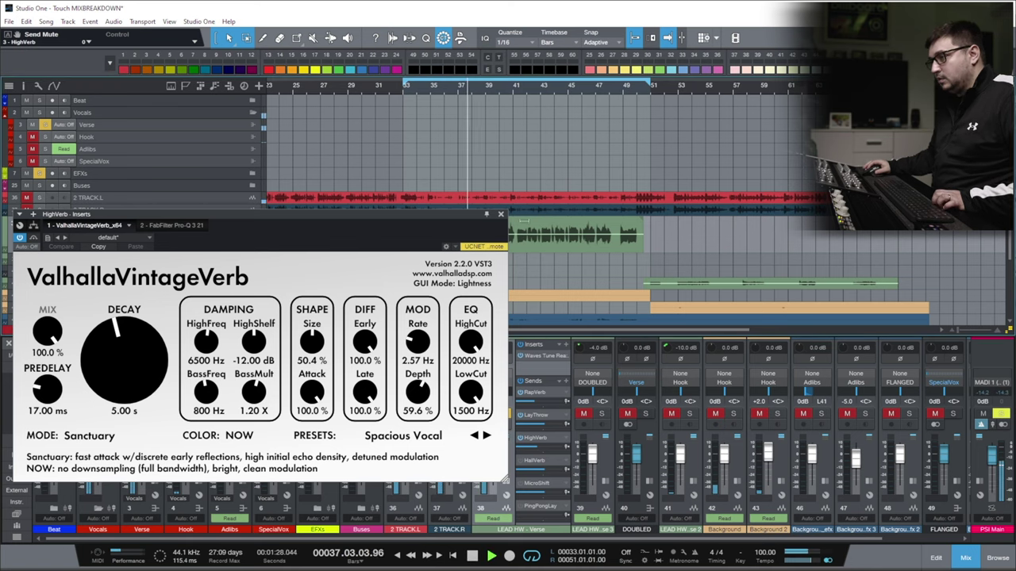
pyautogui.click(528, 462)
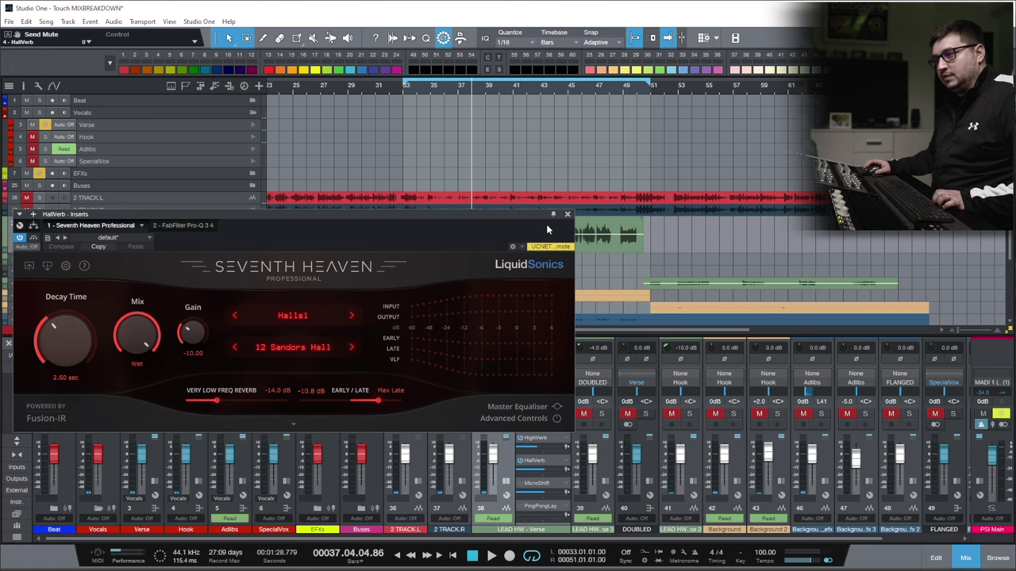
pyautogui.press('space')
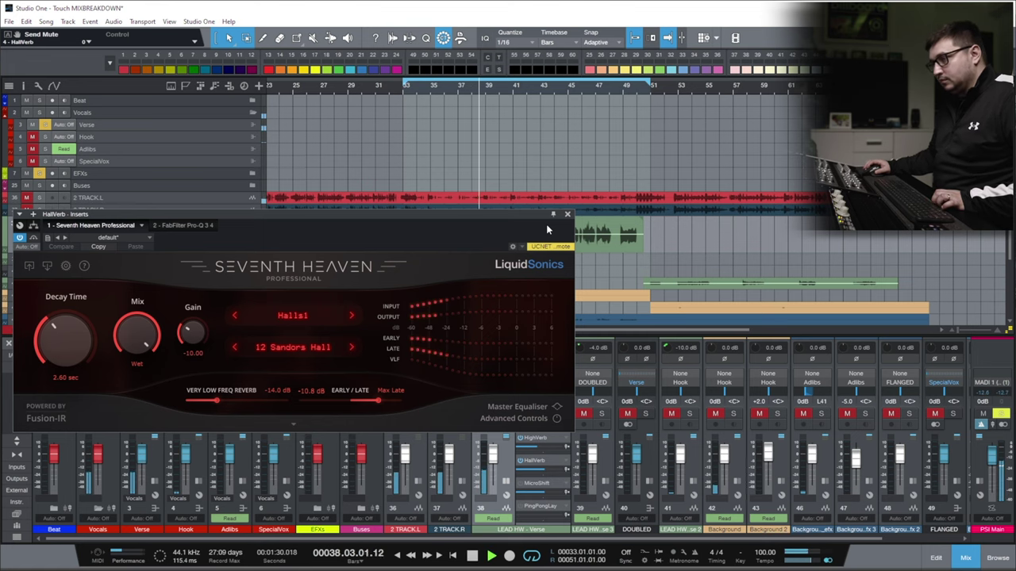
pyautogui.click(567, 214)
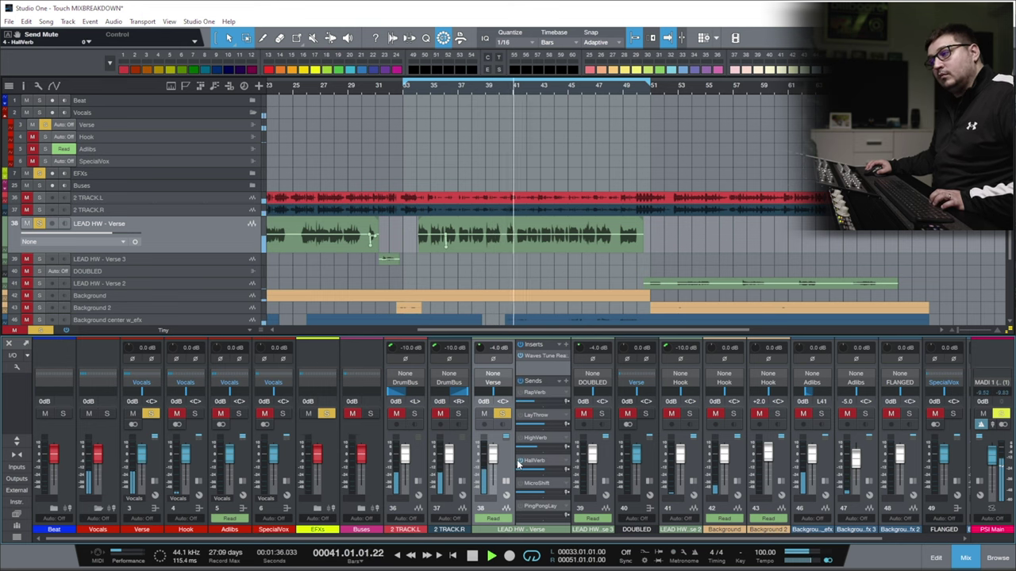
pyautogui.press('space')
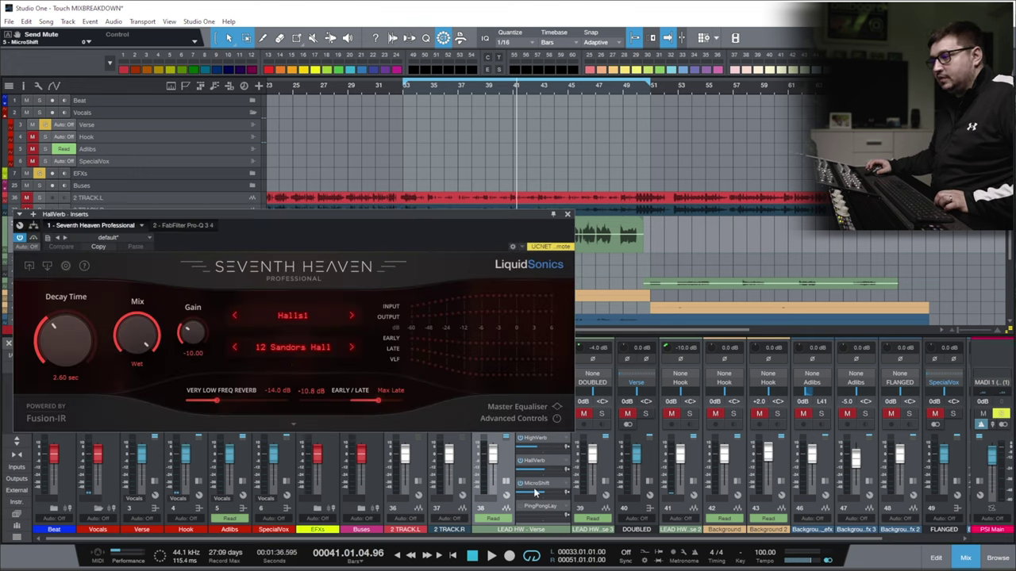
# Enable the MicroShift send on the LEAD HW - Verse channel and listen to it with the plug-in open.
pyautogui.doubleClick(533, 487)
pyautogui.press('space')
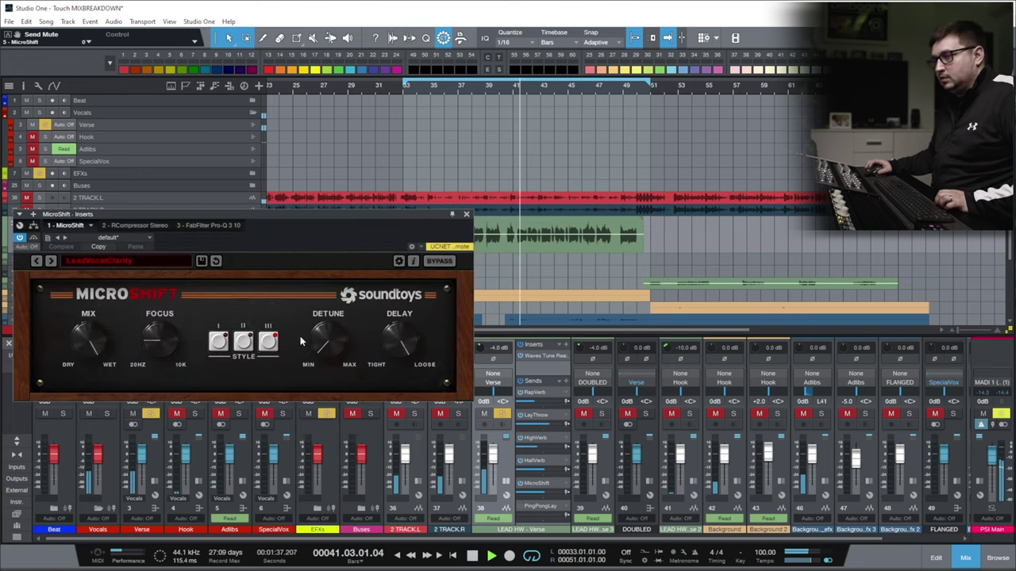
pyautogui.press('space')
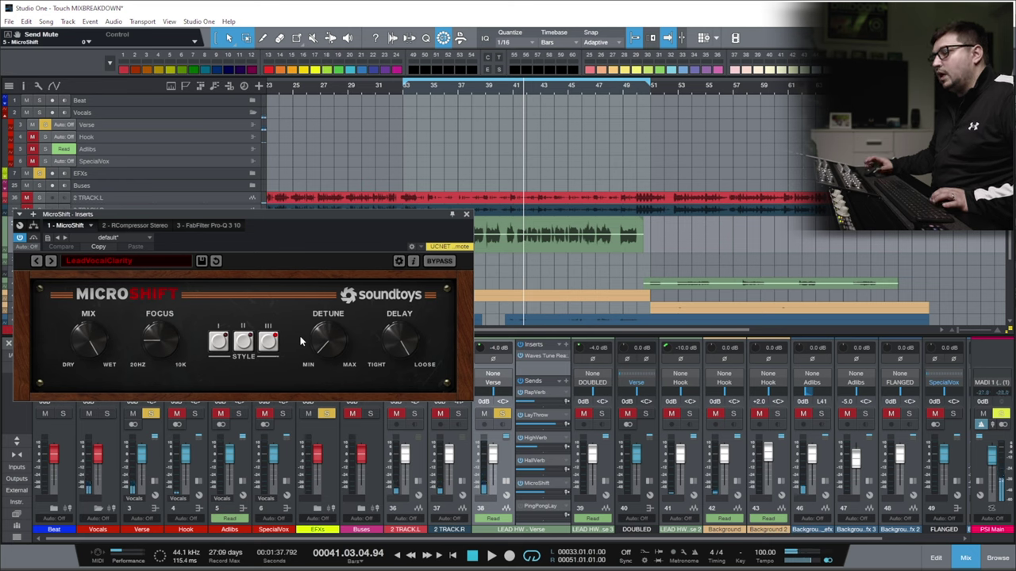
# Enable the PingPongLay send and display its Send Level automation on the LEAD HW - Verse track.
pyautogui.click(536, 506)
pyautogui.press('a')
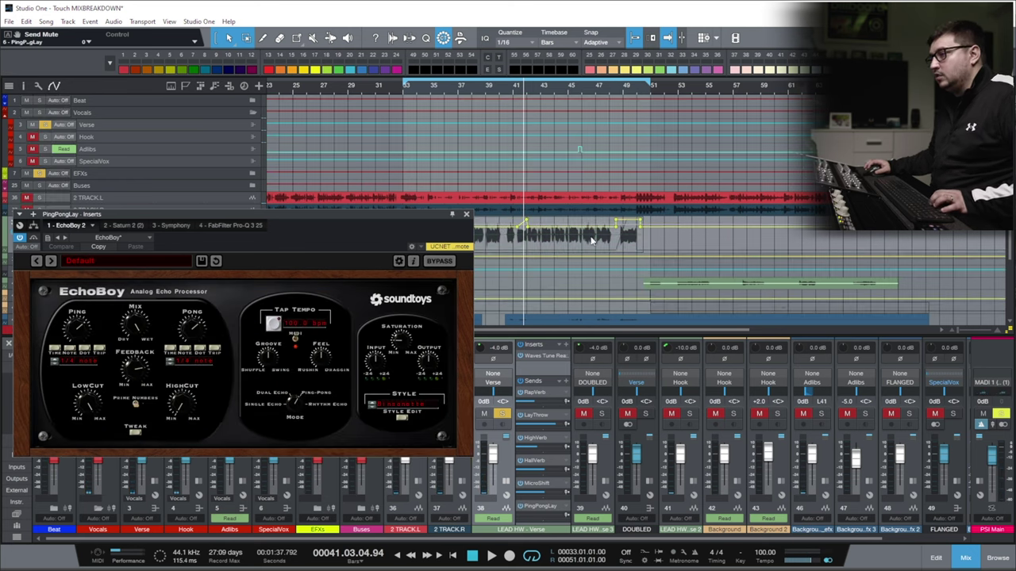
pyautogui.click(466, 214)
pyautogui.click(89, 232)
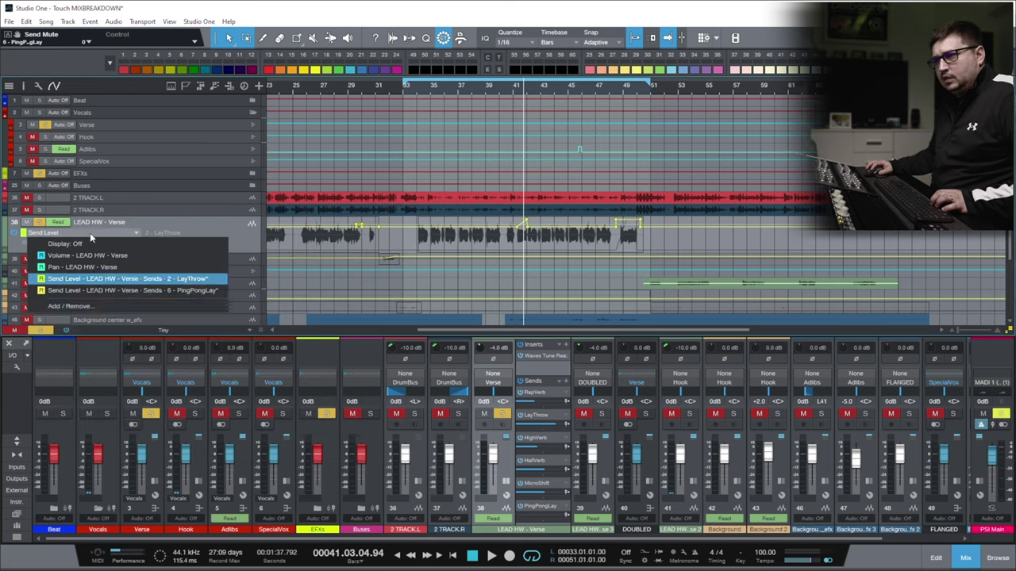
pyautogui.click(133, 291)
# Play the end of the verse from bar 48 to hear the automated PingPongLay delay throw.
pyautogui.click(613, 86)
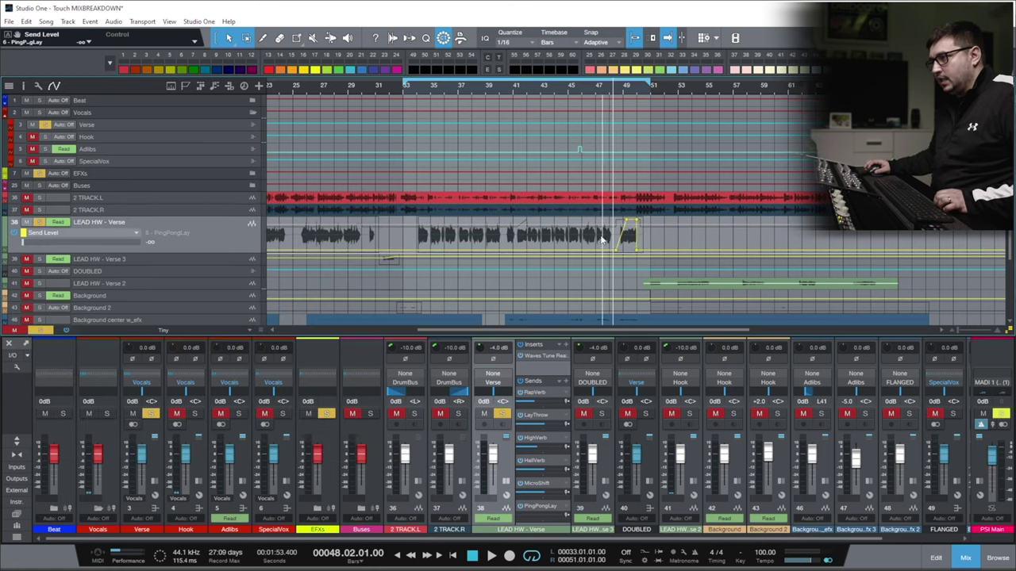
pyautogui.press('space')
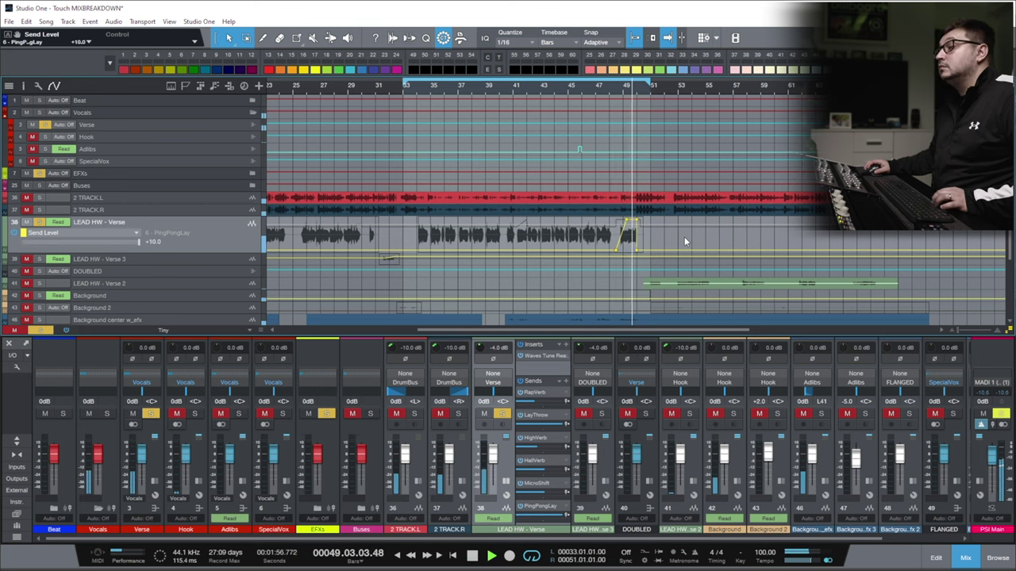
pyautogui.press('space')
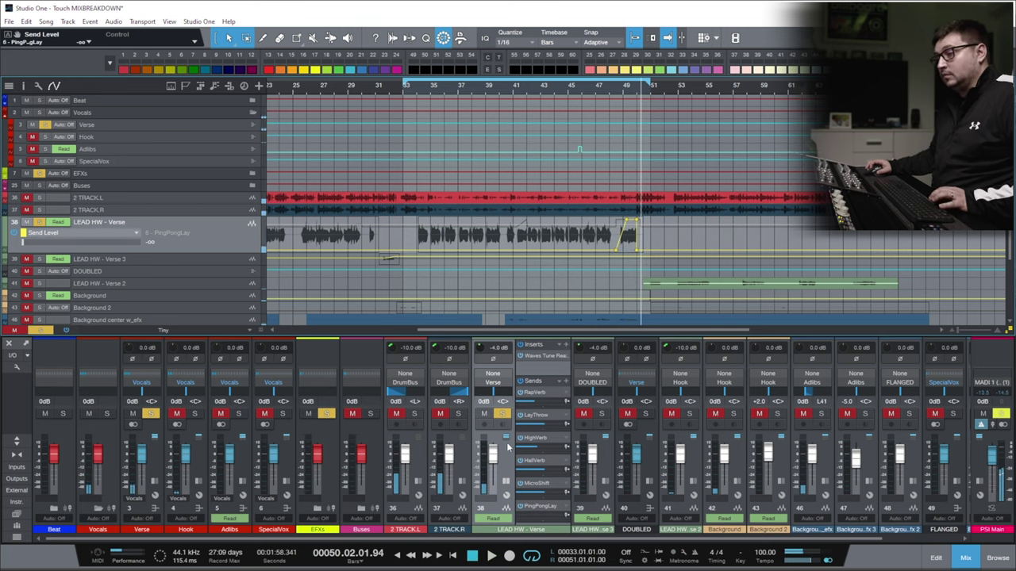
# Unsolo the LEAD HW - Verse channel and open CLA Vocals Stereo on the Verse bus to check its Pitch setting.
pyautogui.click(502, 415)
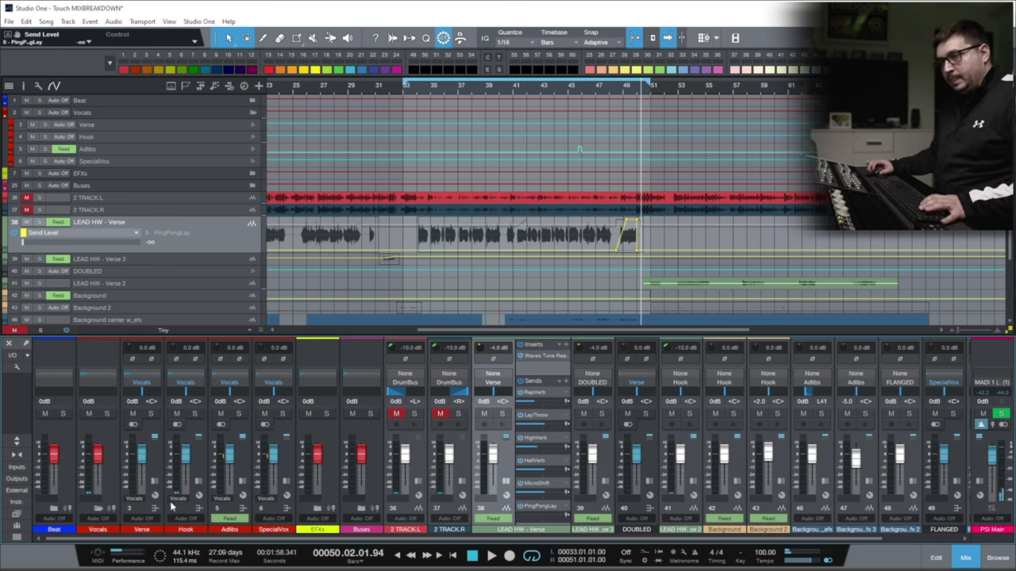
pyautogui.click(155, 483)
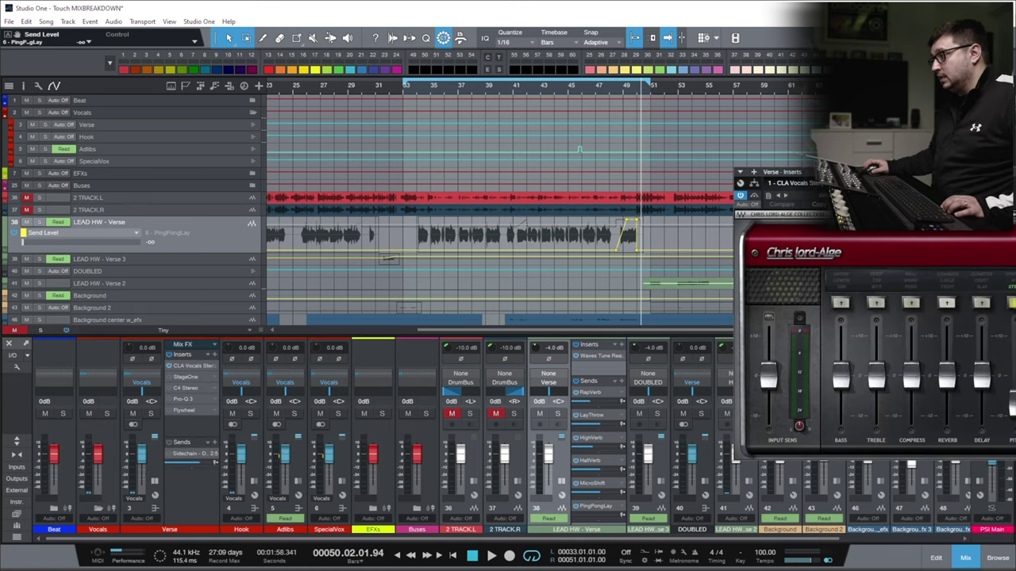
pyautogui.moveTo(965, 173); pyautogui.dragTo(266, 65)
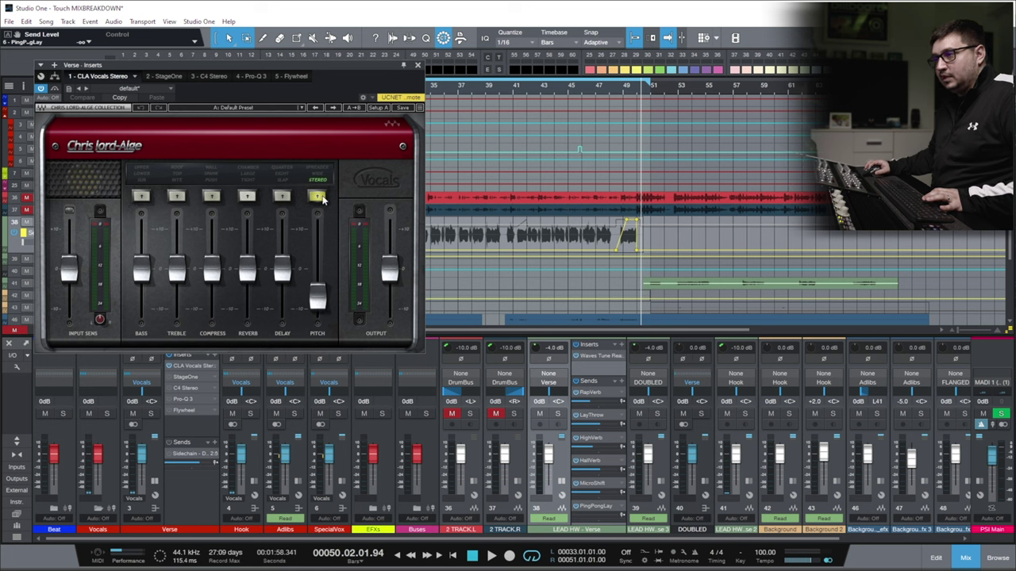
pyautogui.click(322, 299)
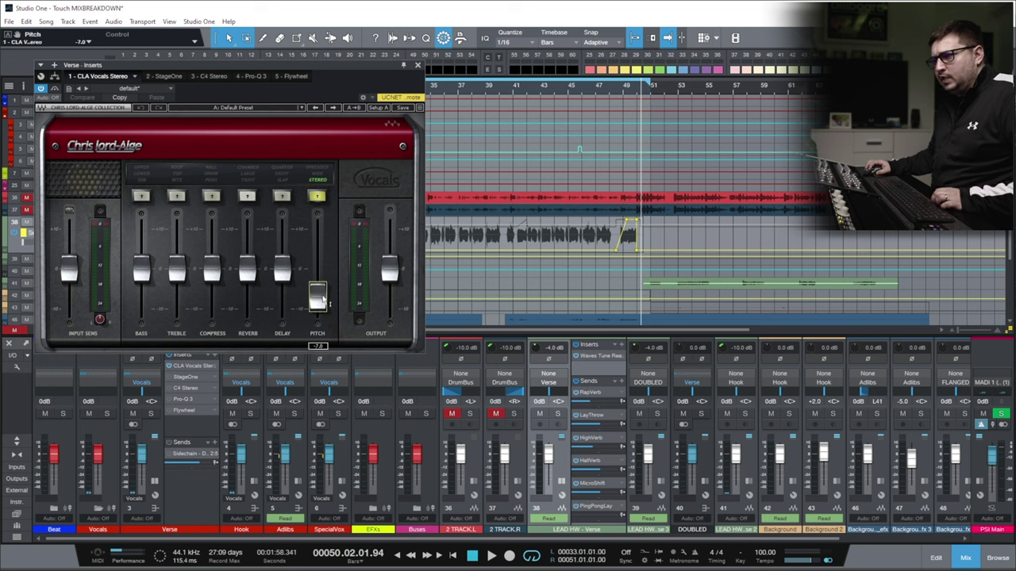
# During playback, bypass all sends of the LEAD HW - Verse channel and mute the Adlibs and SpecialVox buses.
pyautogui.press('space')
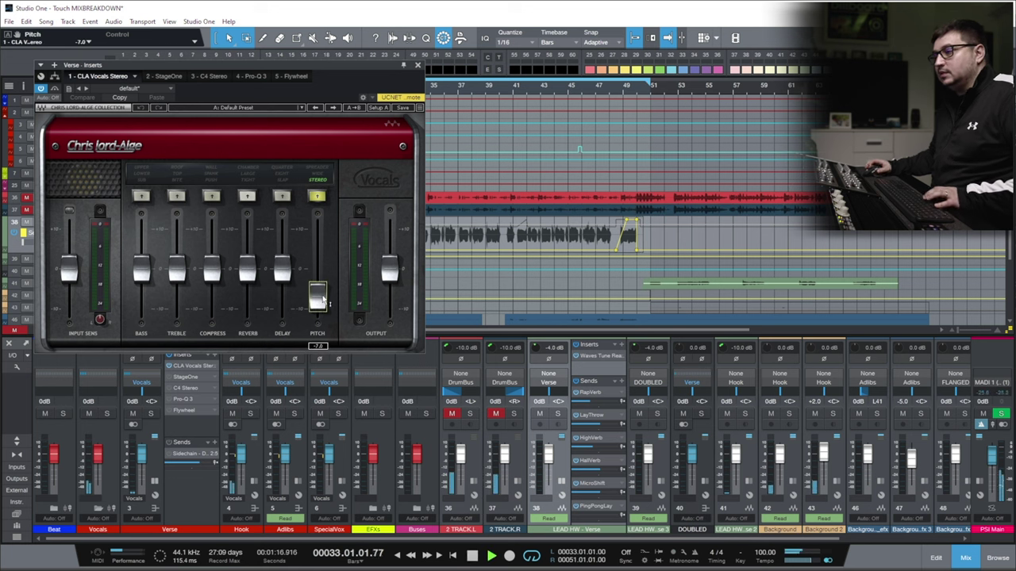
pyautogui.click(578, 382)
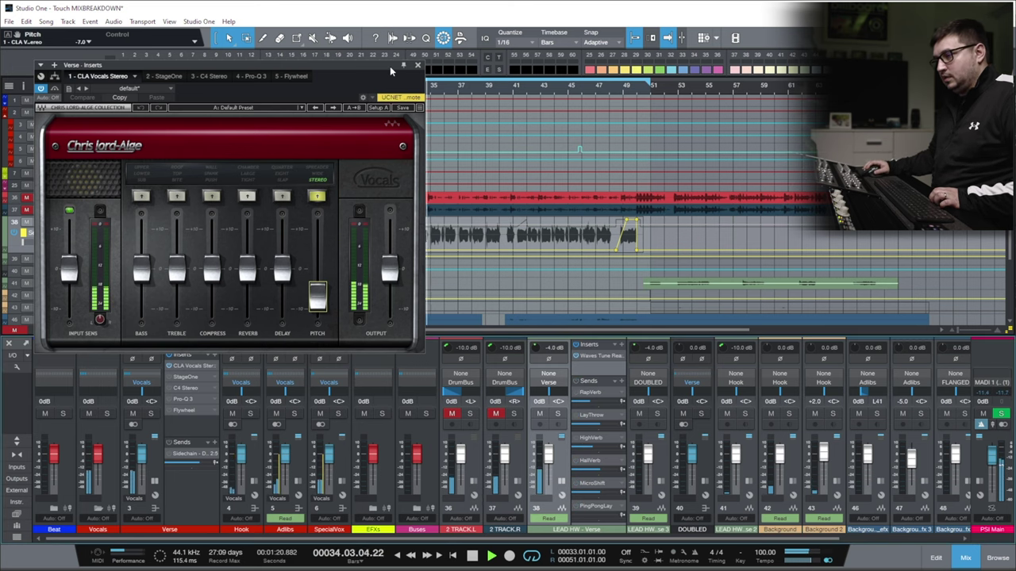
pyautogui.click(275, 413)
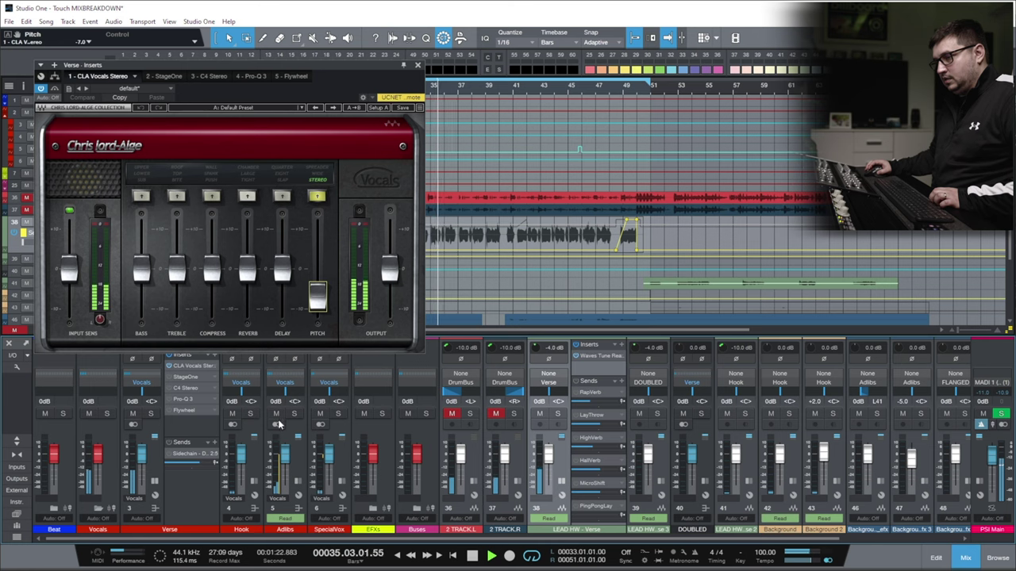
pyautogui.click(320, 413)
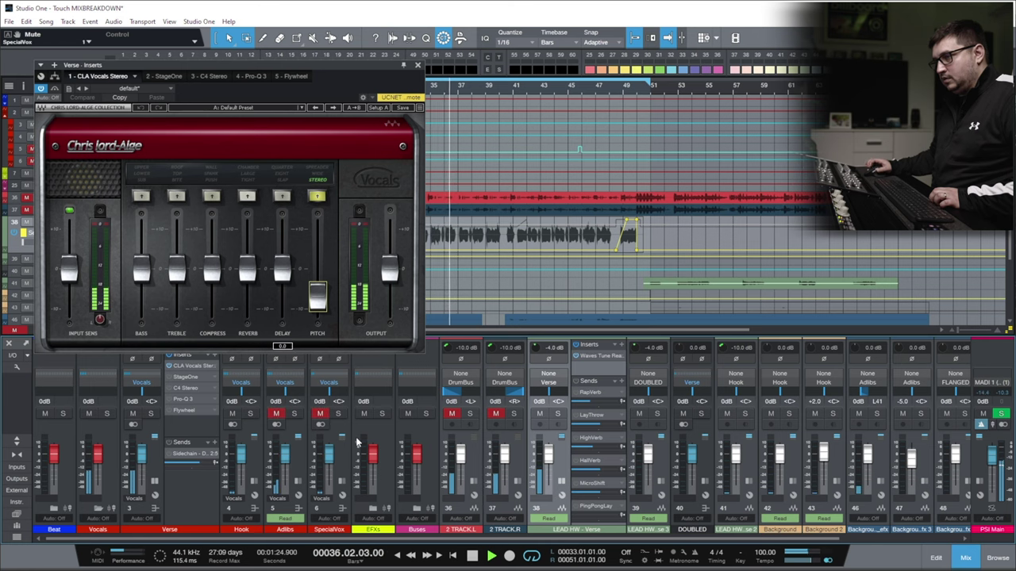
# Enable StageOne on the Verse bus, audition its Mono Spread at 100 during playback, and restore the setting to 40.
pyautogui.click(181, 377)
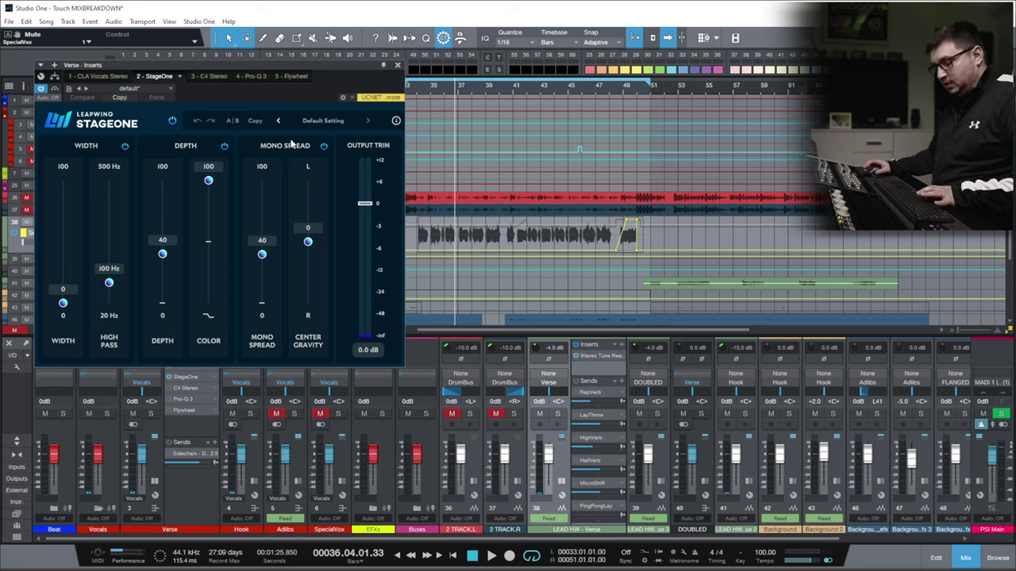
pyautogui.press('space')
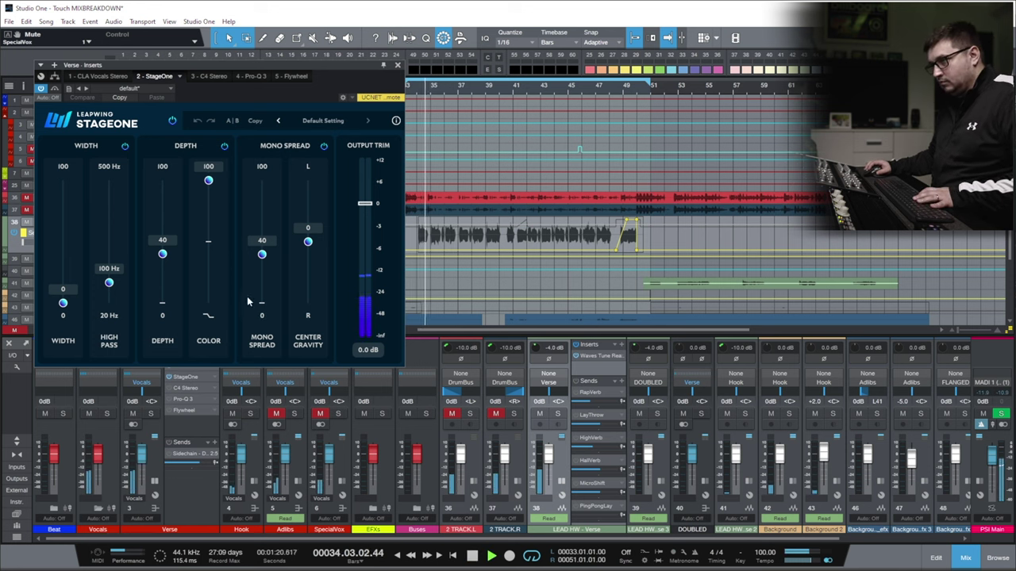
pyautogui.moveTo(262, 254); pyautogui.dragTo(268, 184)
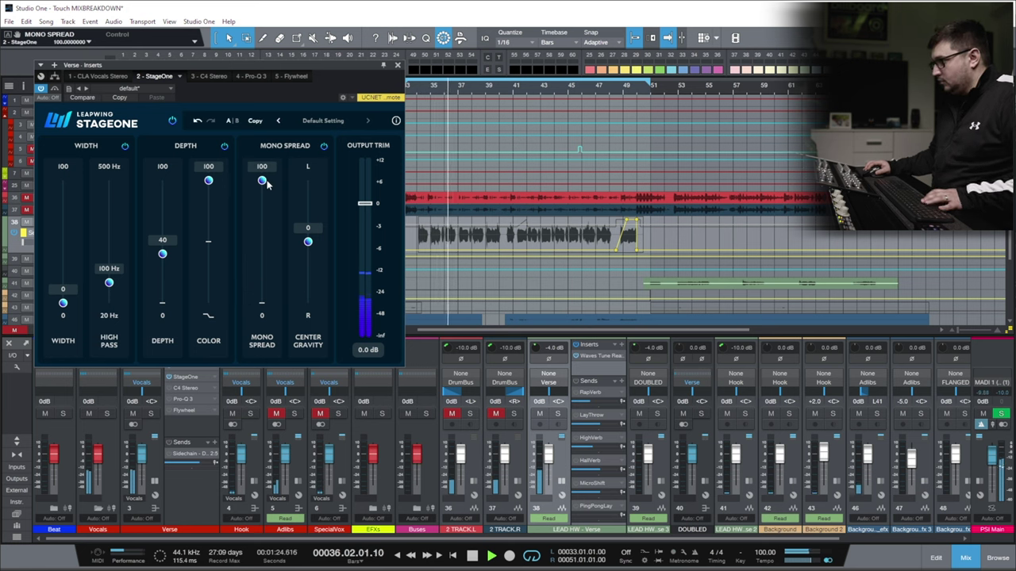
pyautogui.hotkey('ctrl', 'z')
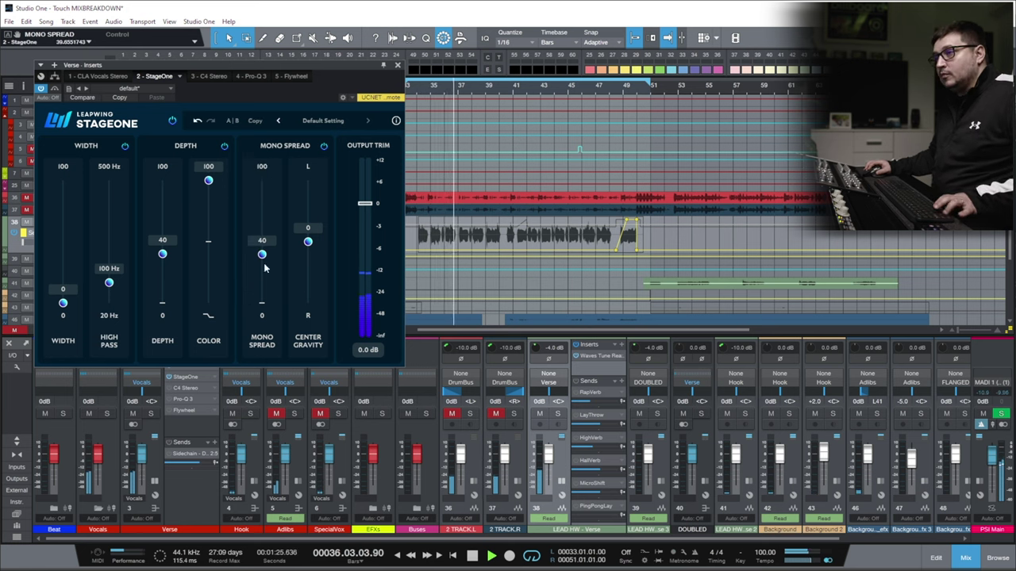
pyautogui.click(399, 67)
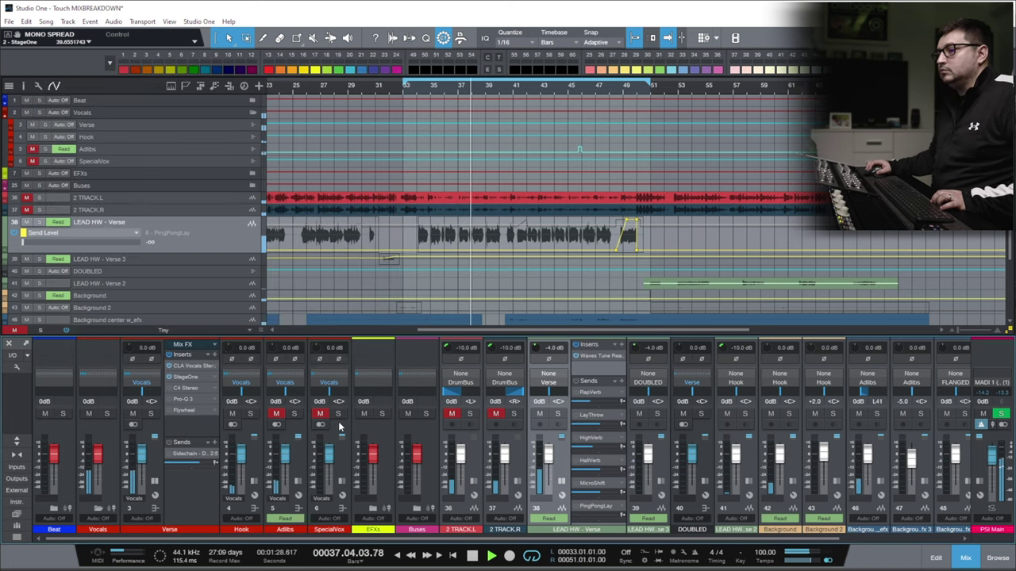
# Mute the Hook bus, and enable C4 Stereo on the Verse bus to audition its multiband compression.
pyautogui.click(233, 414)
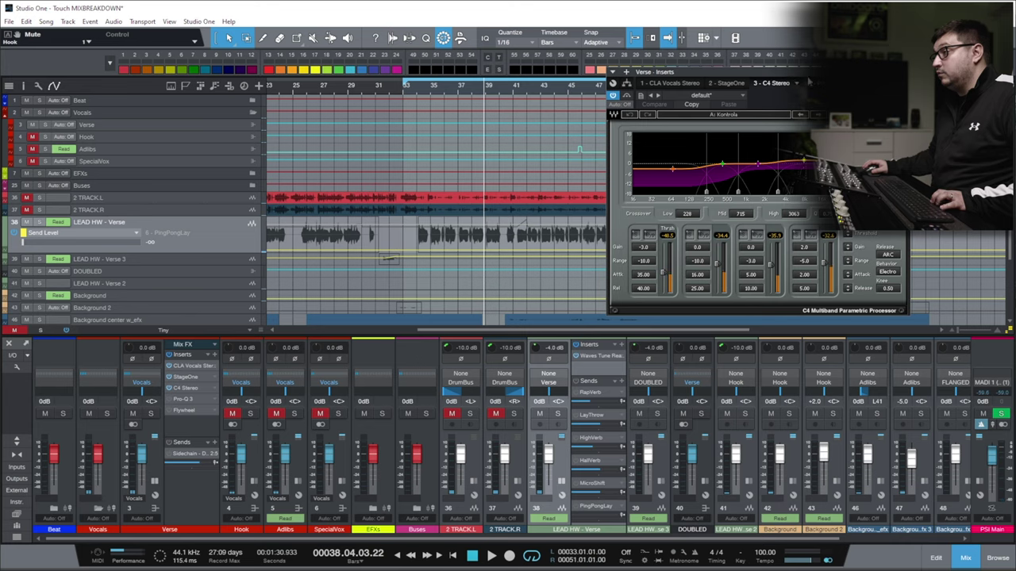
pyautogui.moveTo(743, 82); pyautogui.dragTo(207, 168)
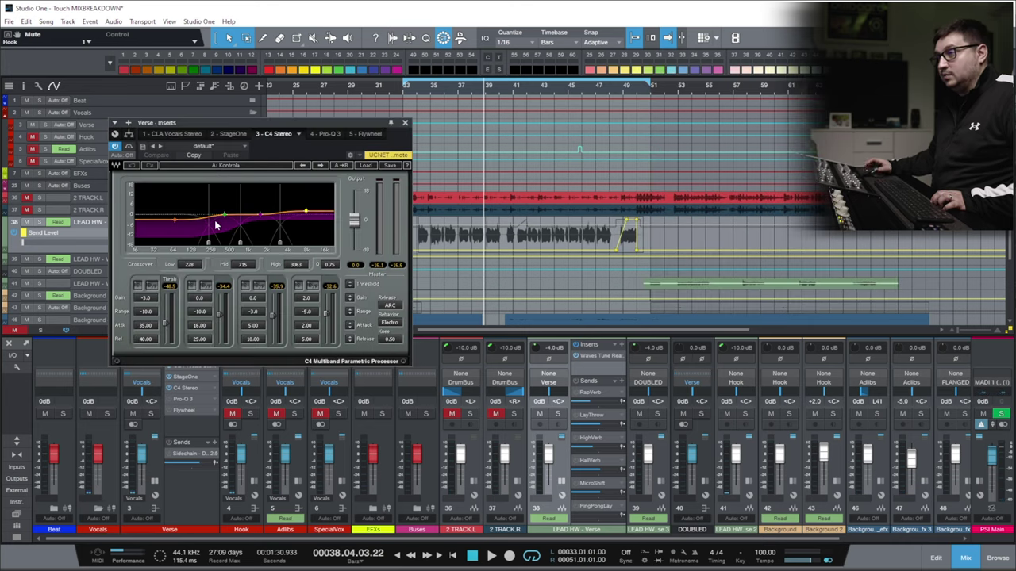
pyautogui.press('space')
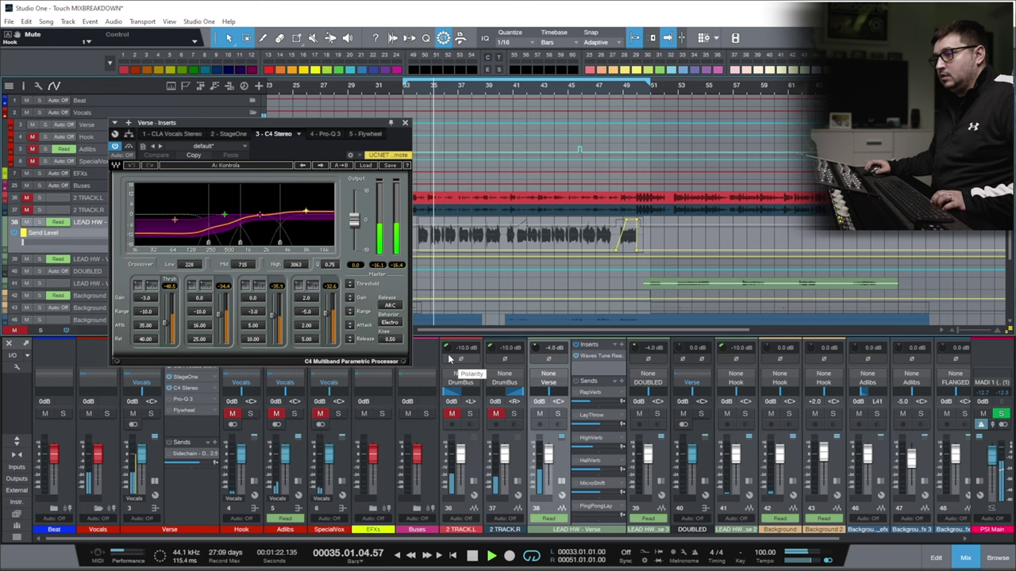
pyautogui.press('space')
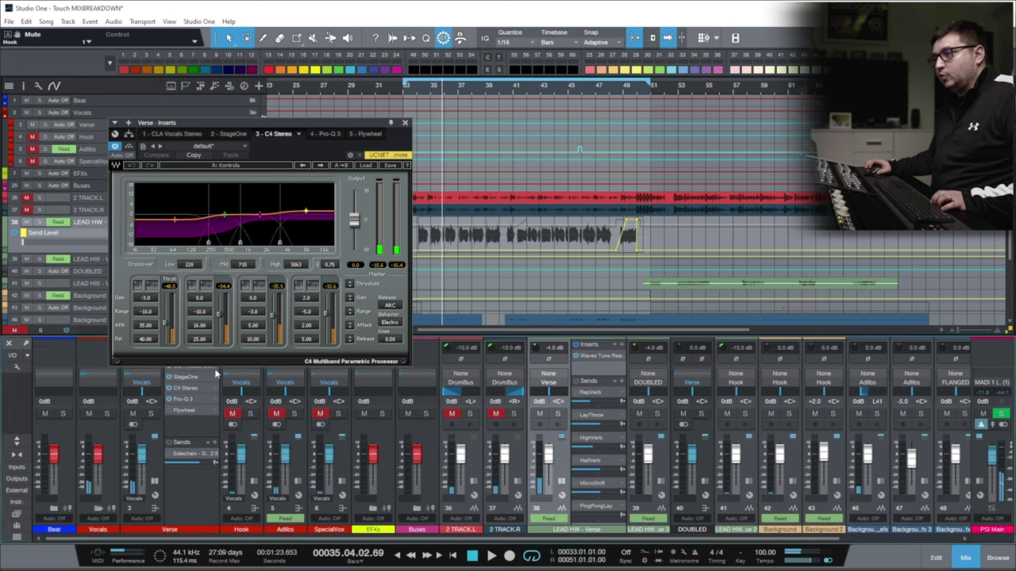
# Enable Pro-Q 3 and Flywheel on the Verse bus and examine each plug-in's settings during playback.
pyautogui.doubleClick(187, 399)
pyautogui.moveTo(400, 254); pyautogui.dragTo(491, 318)
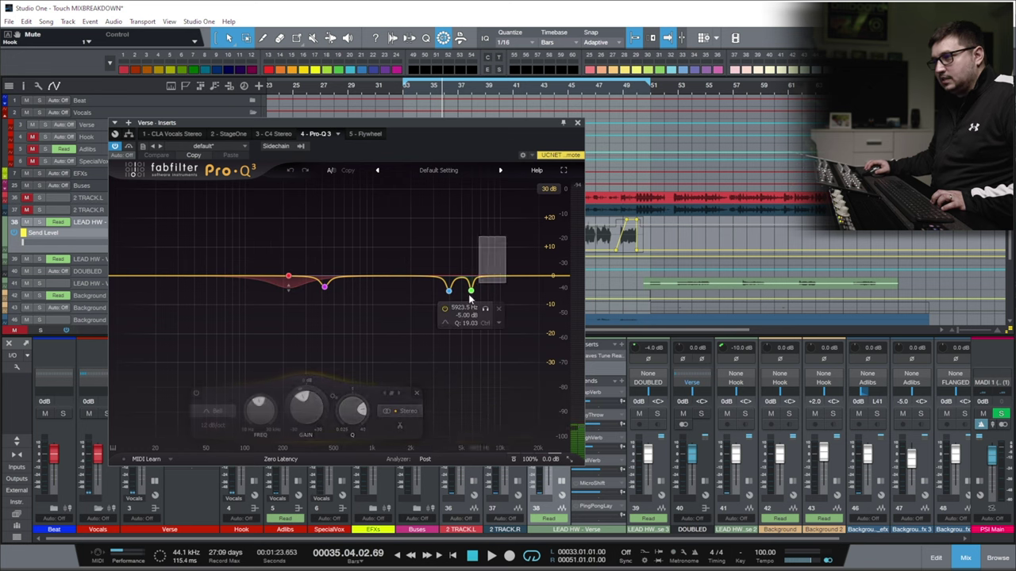
pyautogui.press('space')
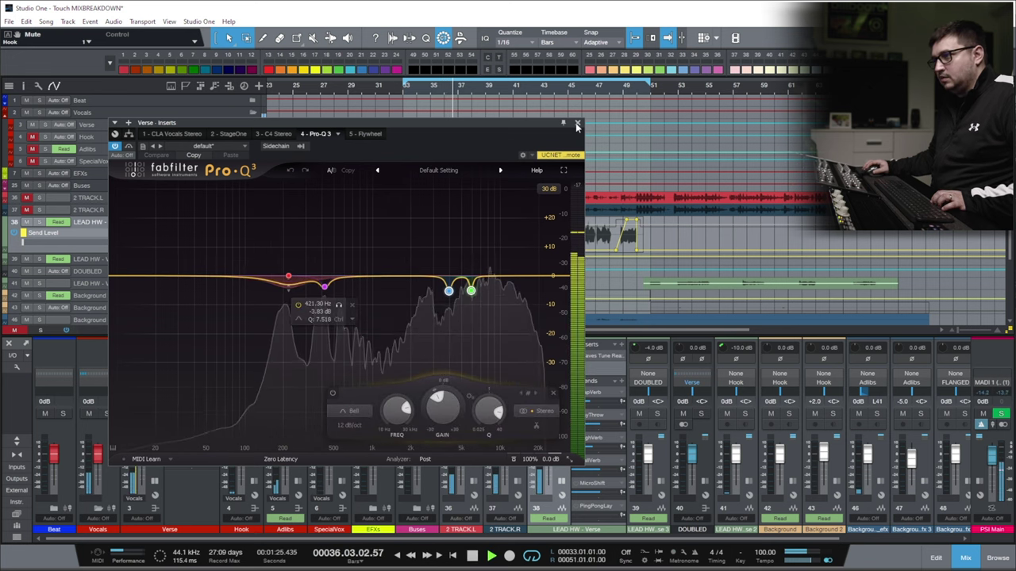
pyautogui.click(577, 124)
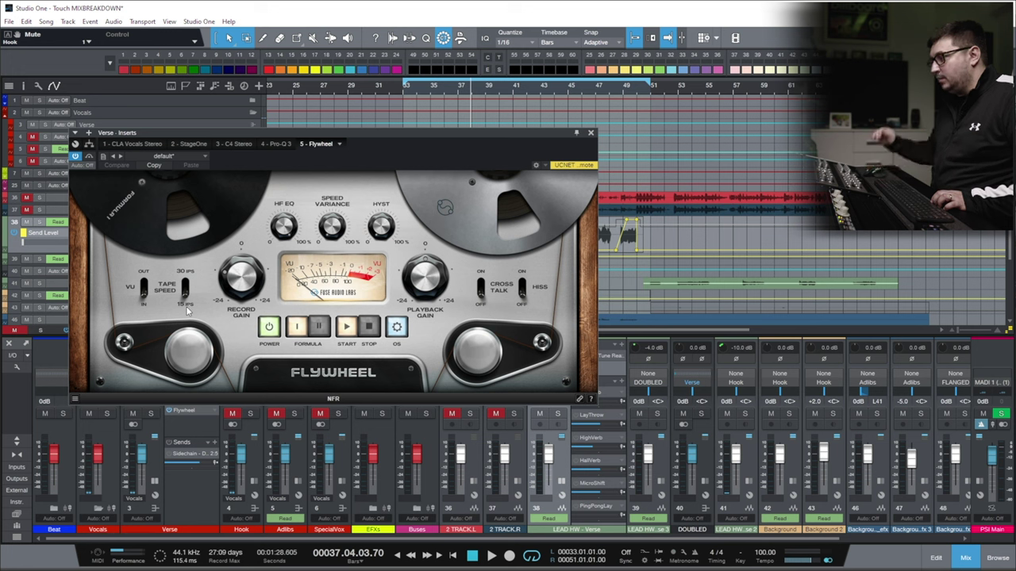
pyautogui.press('space')
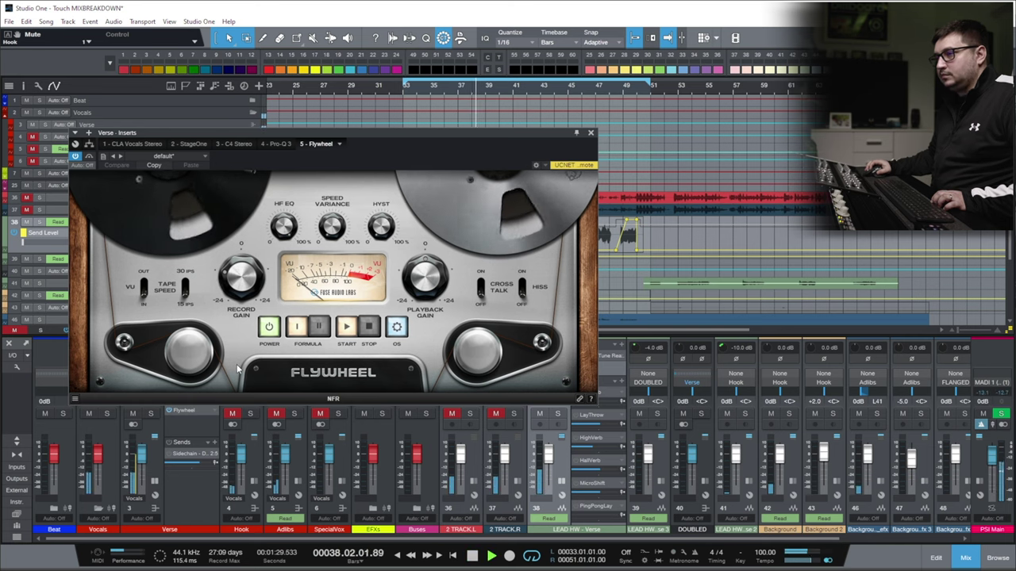
pyautogui.click(590, 133)
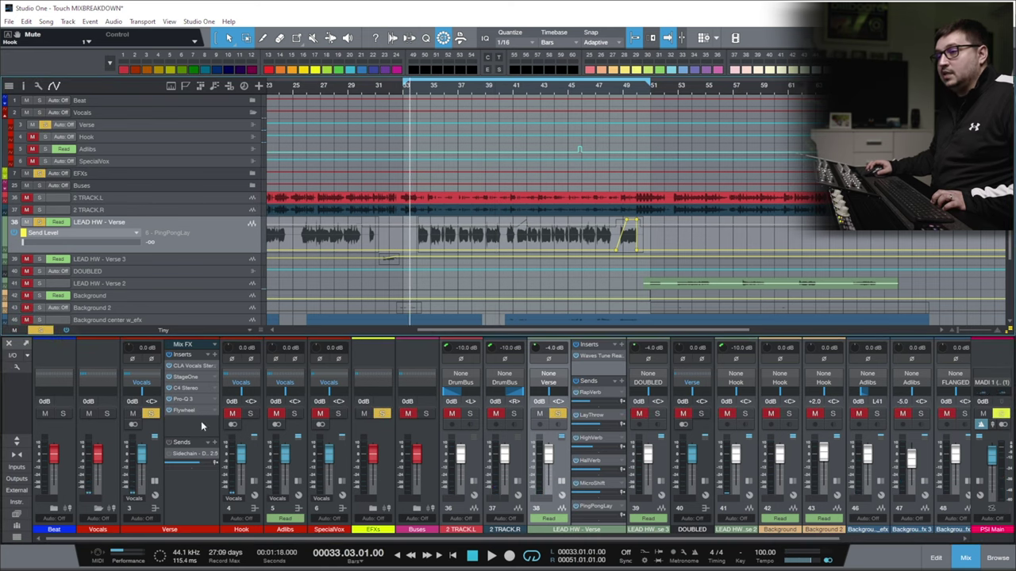
# Play the soloed LEAD HW - Verse from bar 33, comparing the vocal with its sends enabled and bypassed.
pyautogui.click(416, 94)
pyautogui.press('space')
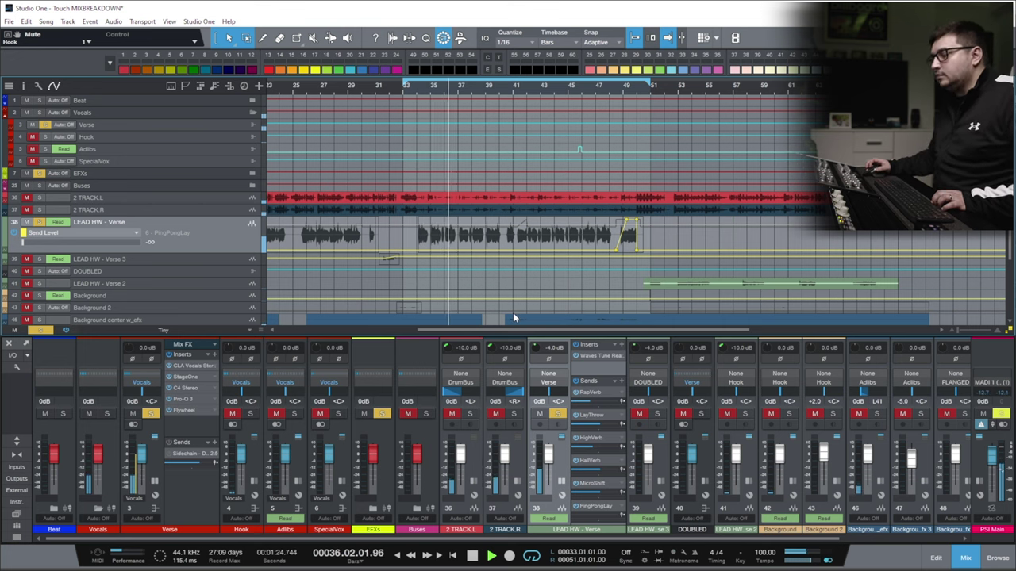
pyautogui.press('space')
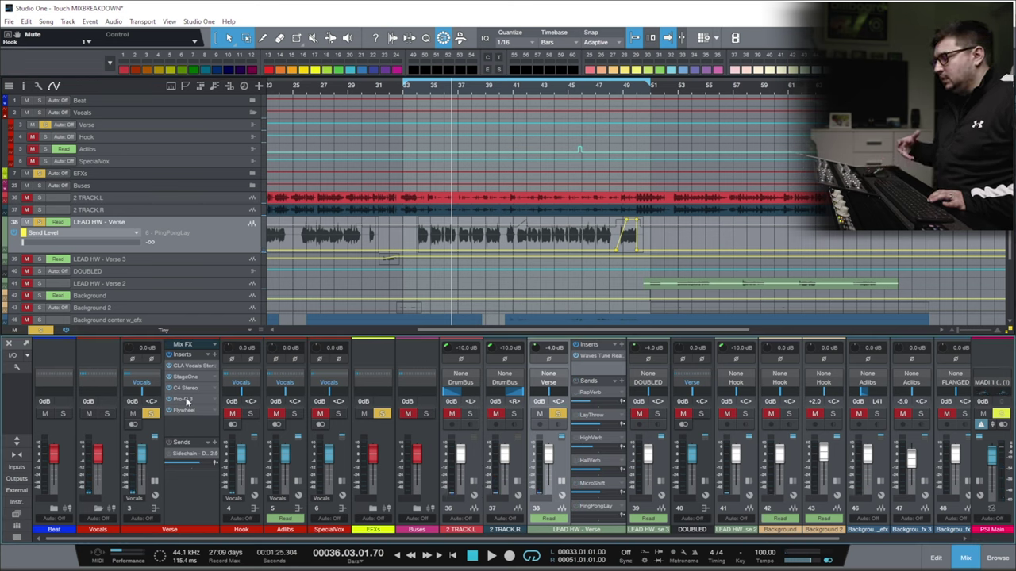
pyautogui.click(423, 175)
pyautogui.press('space')
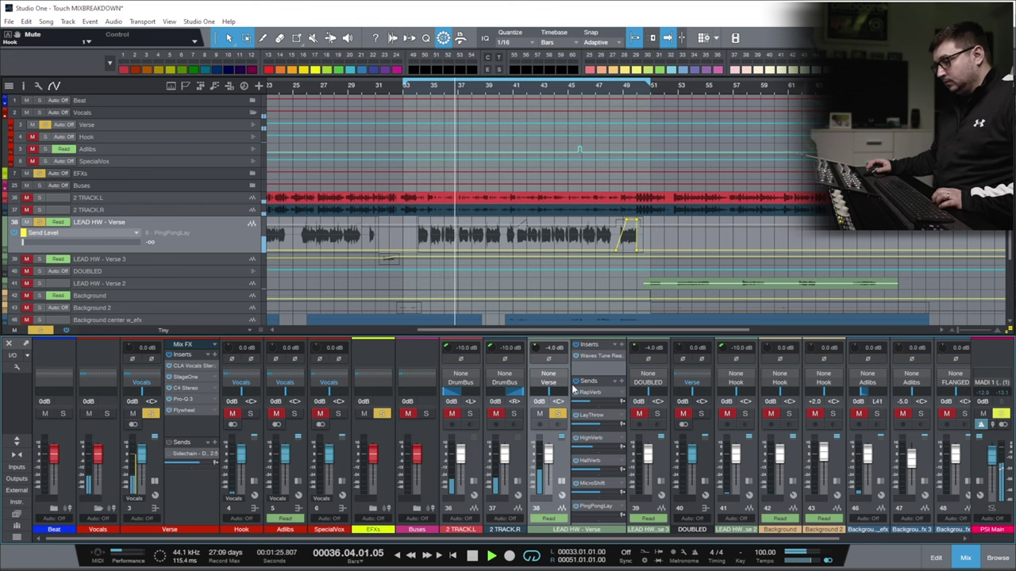
pyautogui.press('space')
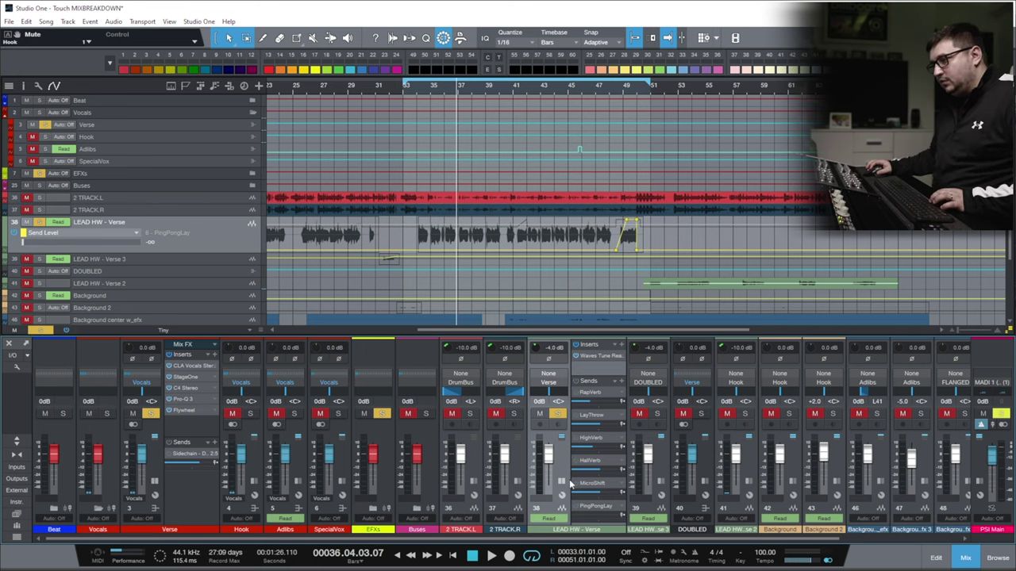
# Enable only the HallVerb send on LEAD HW - Verse and audition its Seventh Heaven reverb from bar 35.
pyautogui.press('F11')
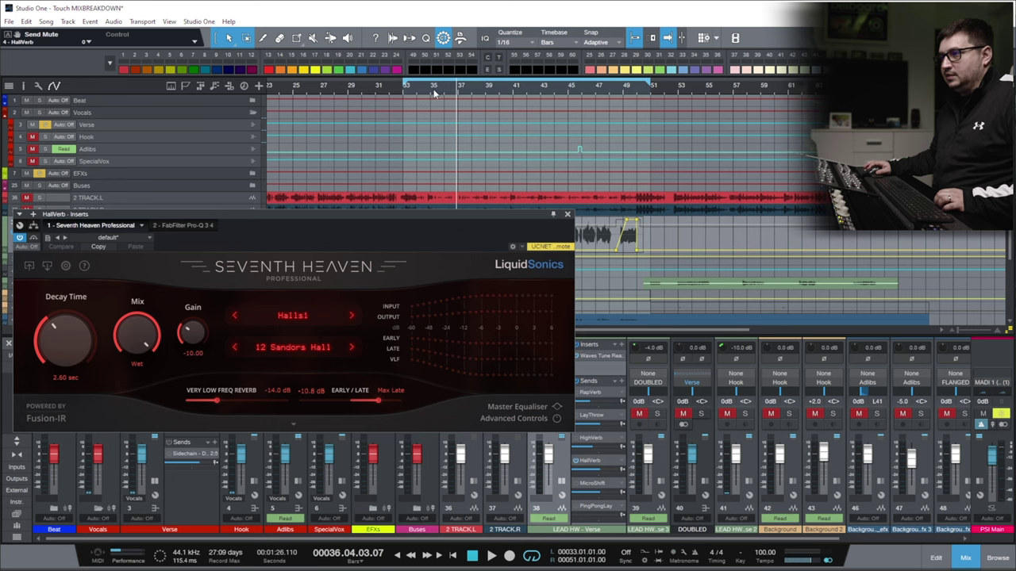
pyautogui.click(434, 89)
pyautogui.press('space')
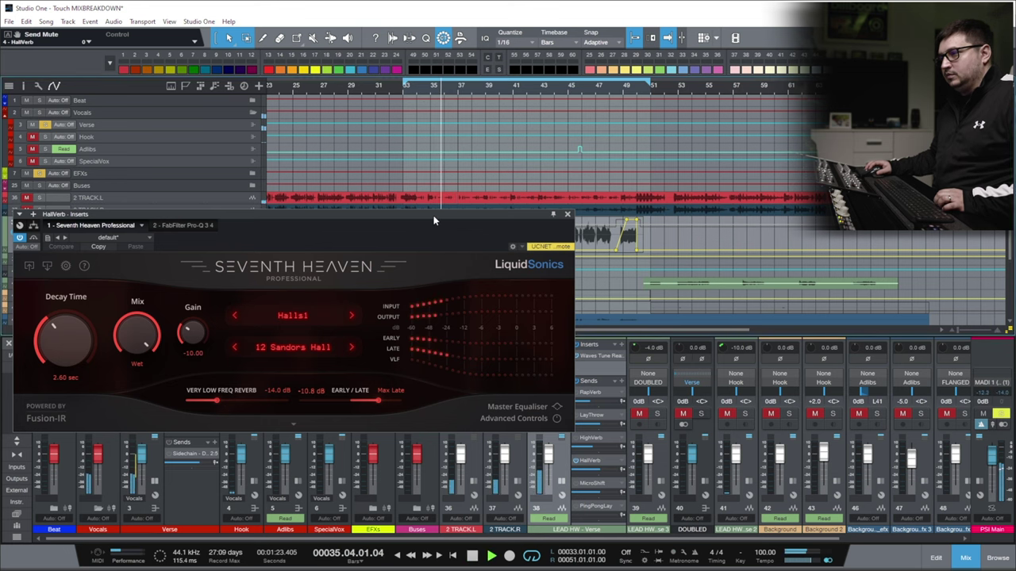
pyautogui.press('space')
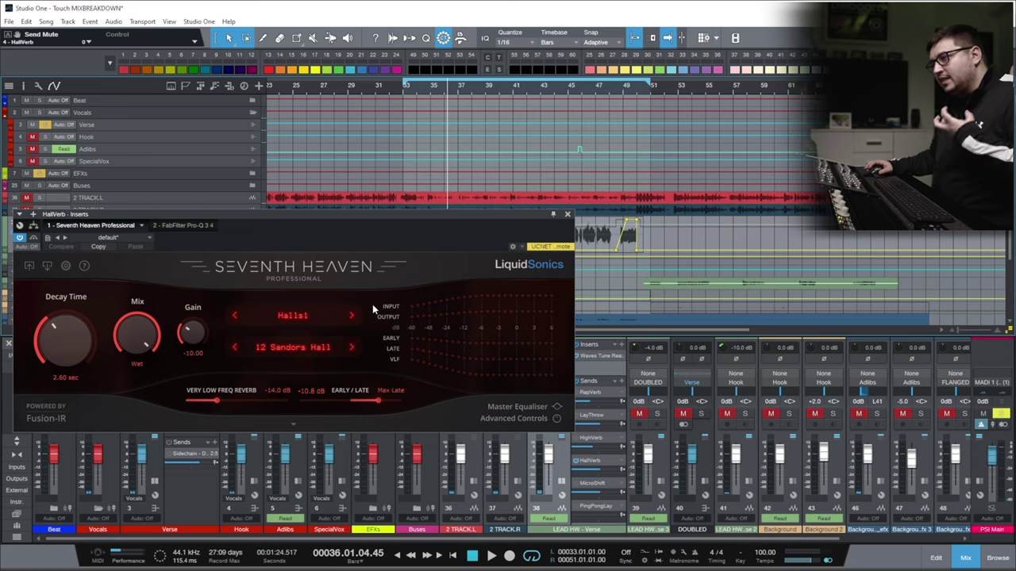
pyautogui.click(567, 214)
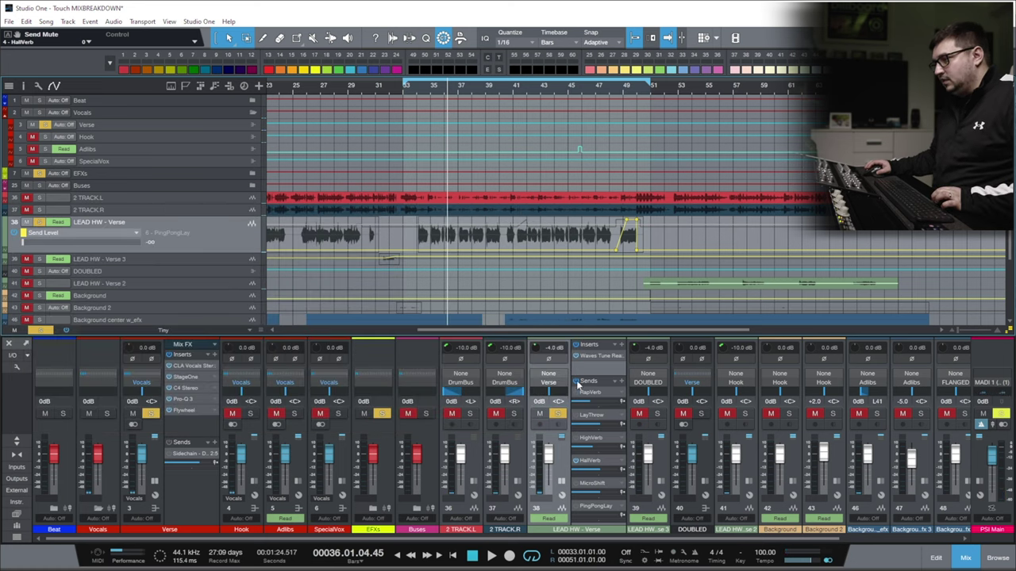
# Re-enable all sends of LEAD HW - Verse and reveal the Vocals bus inserts inside the Buses folder.
pyautogui.moveTo(579, 429); pyautogui.dragTo(576, 506)
pyautogui.doubleClick(160, 466)
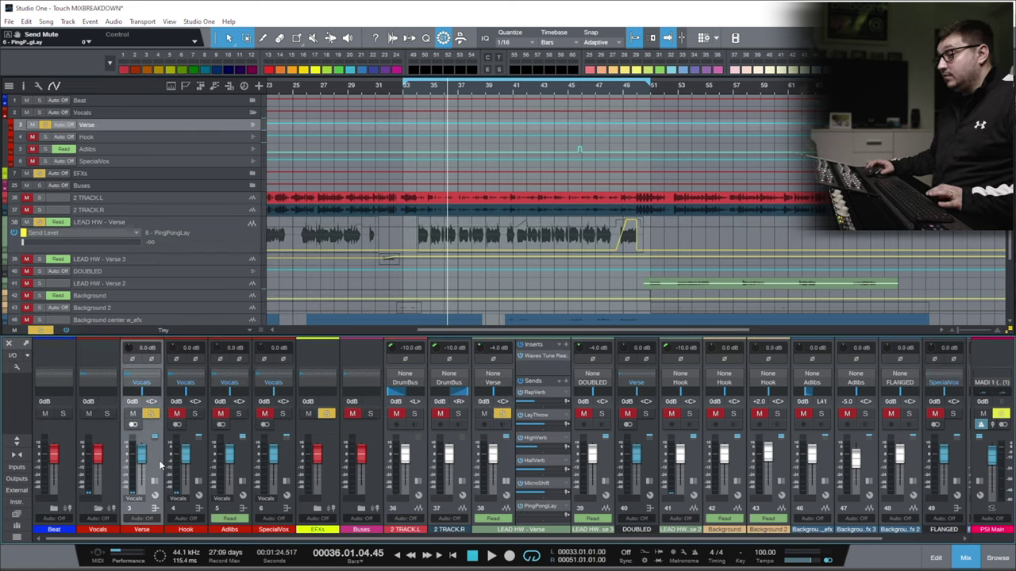
pyautogui.click(361, 508)
pyautogui.click(523, 406)
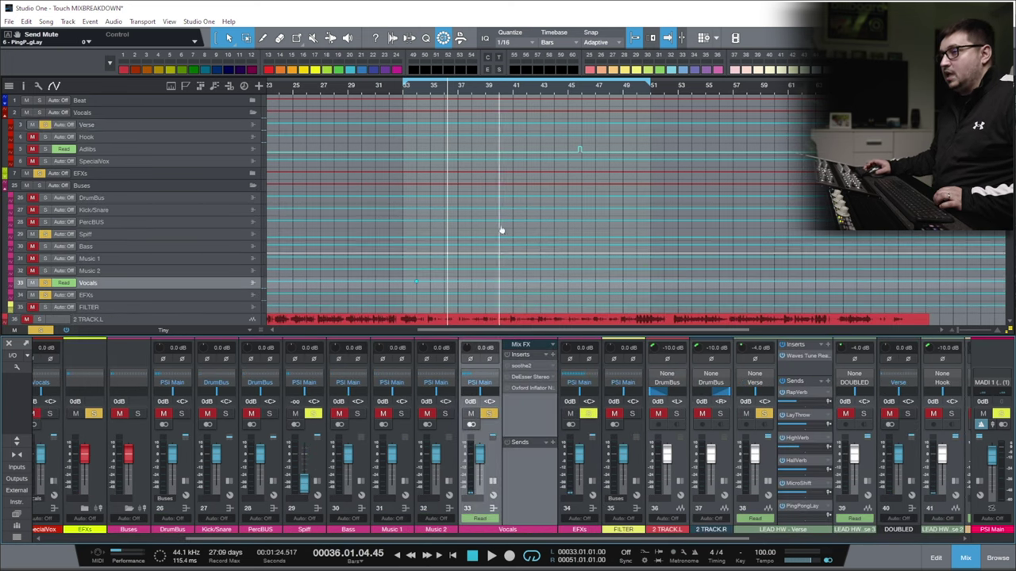
# Enable soothe2 on the Vocals bus and examine its resonance reduction while playing from bar 33.
pyautogui.click(400, 88)
pyautogui.scroll(-1, 471, 285)
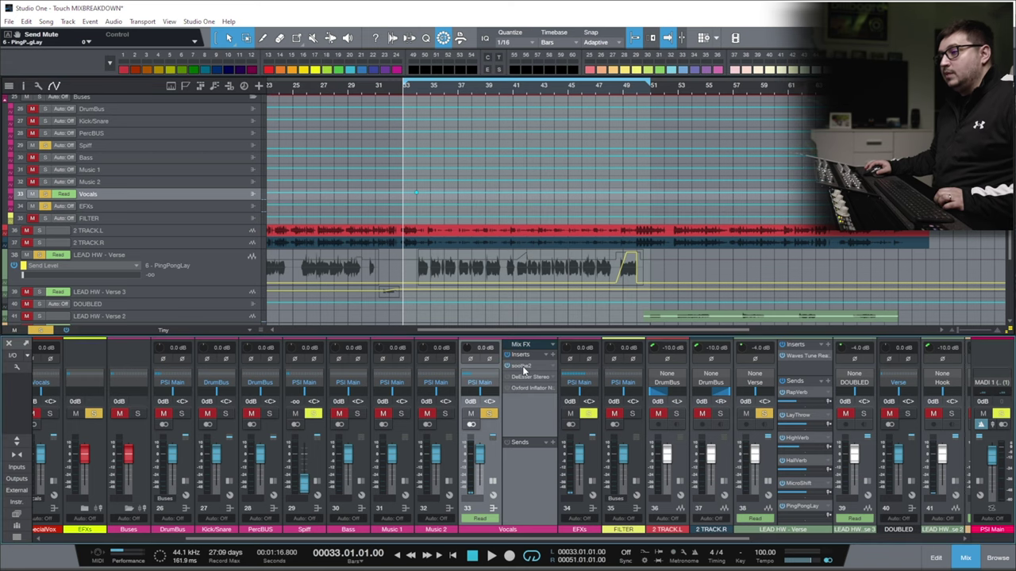
pyautogui.doubleClick(522, 367)
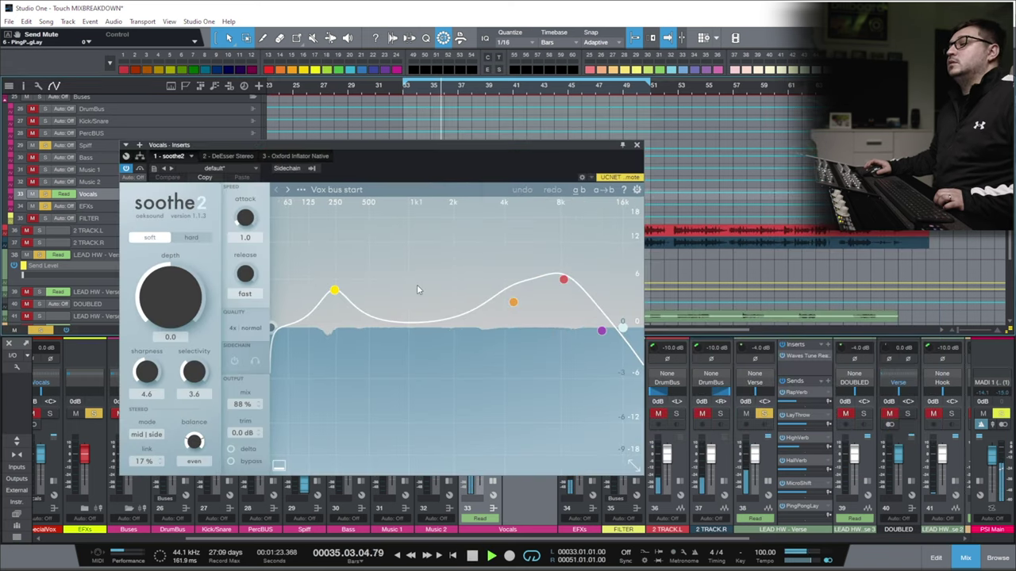
pyautogui.click(637, 146)
# Enable DeEsser Stereo and Oxford Inflator Native on the Vocals bus and check their settings during playback.
pyautogui.click(527, 376)
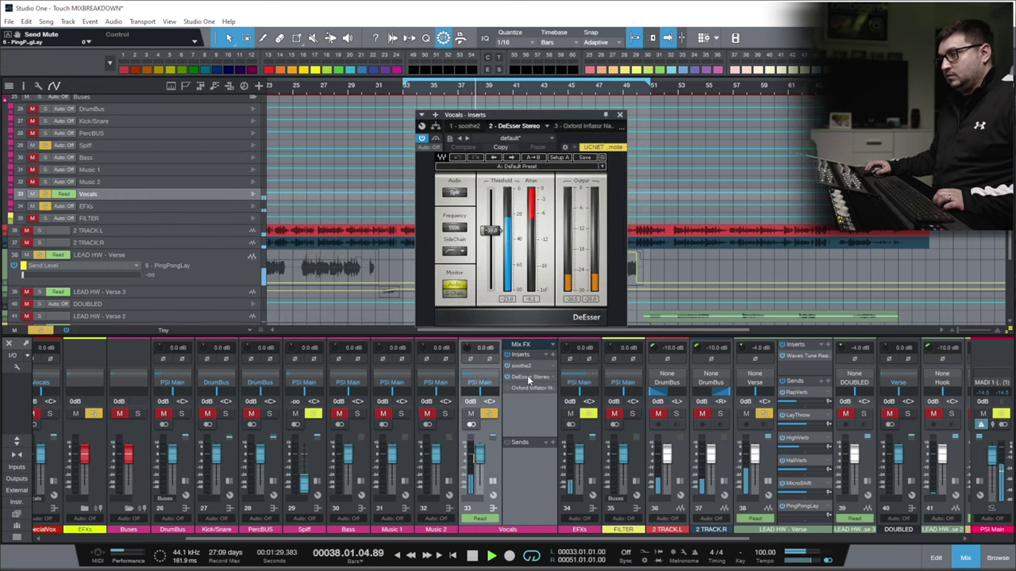
pyautogui.click(525, 388)
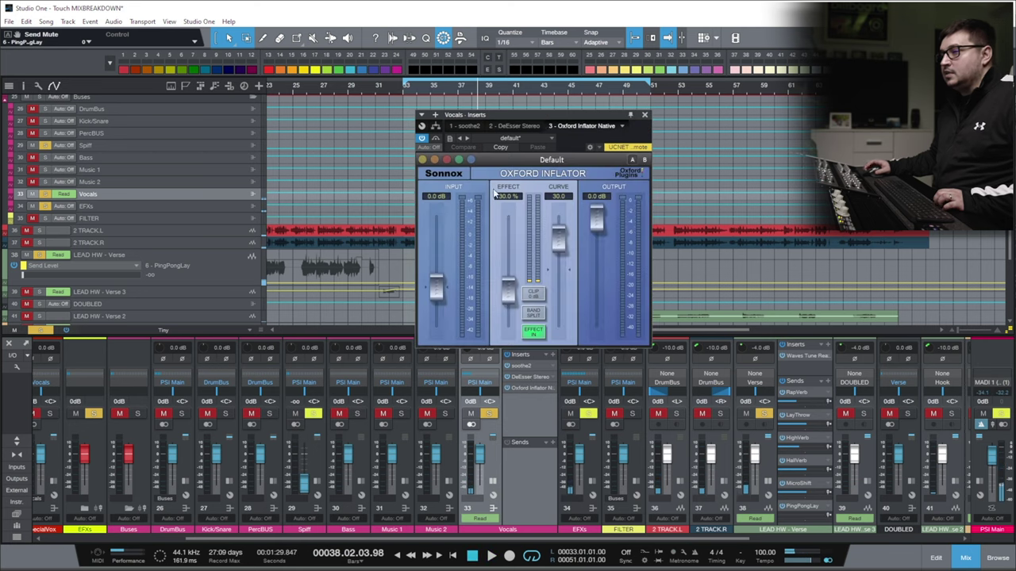
pyautogui.moveTo(585, 115); pyautogui.dragTo(304, 129)
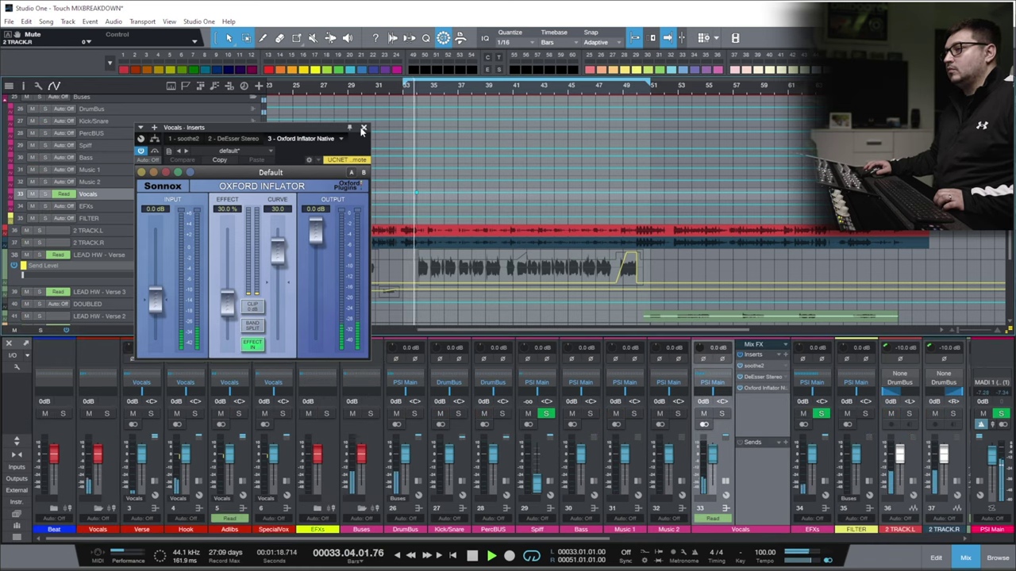
pyautogui.click(363, 128)
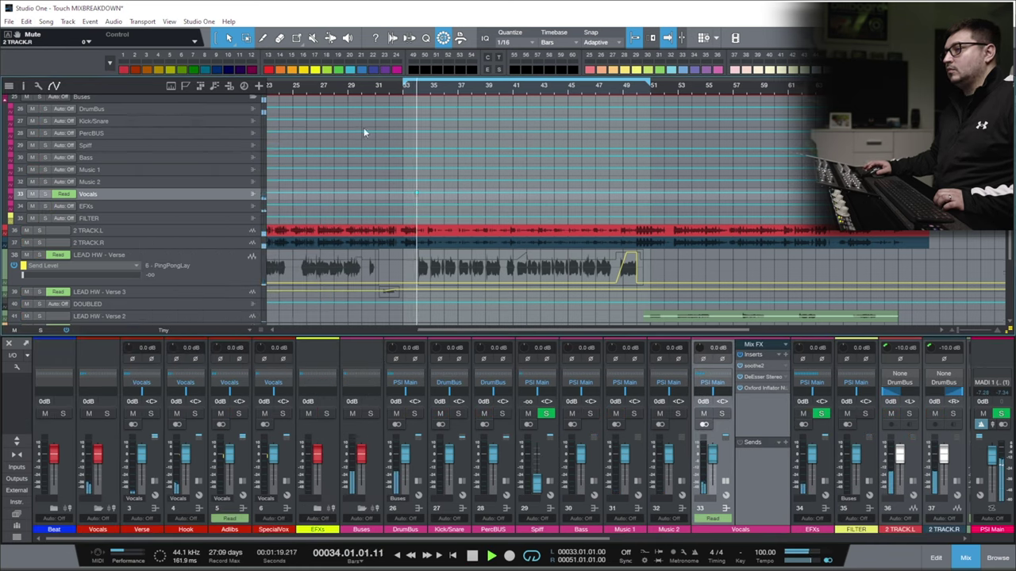
# Collapse the Vocals bus inserts, hide the track automation to show the lead and background vocal clips, and stop playback.
pyautogui.scroll(-2, 455, 126)
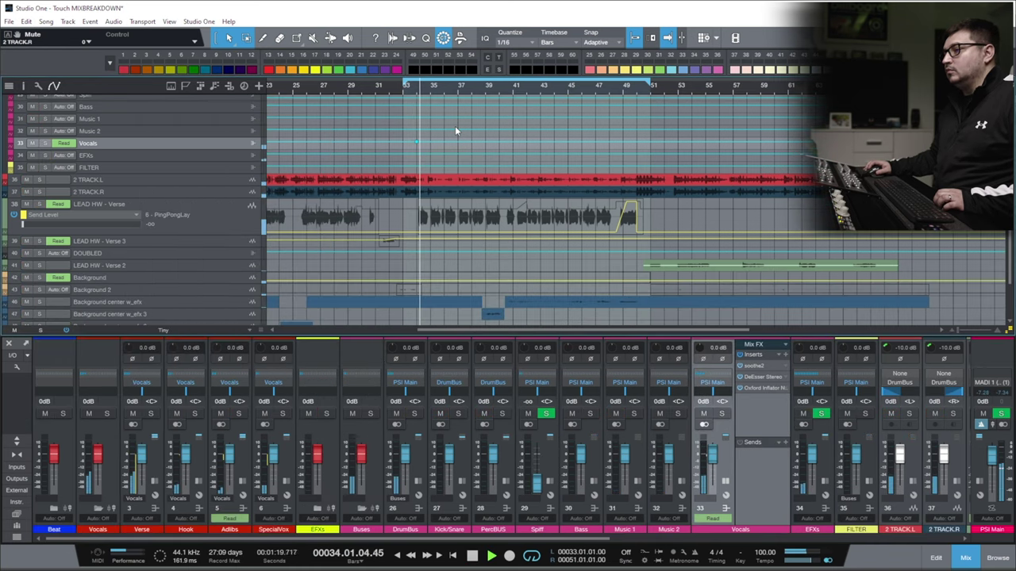
pyautogui.click(725, 481)
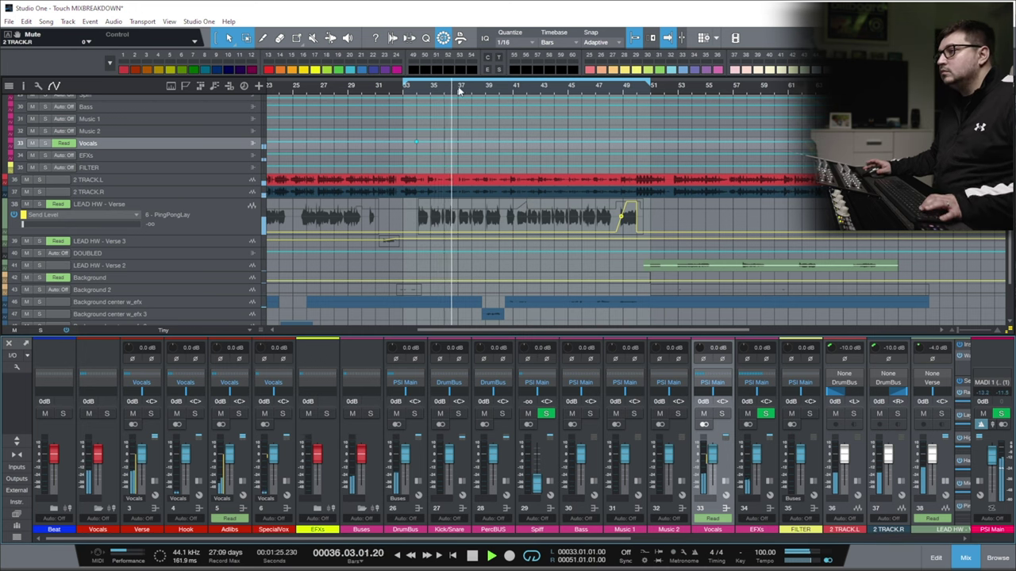
pyautogui.scroll(-2, 460, 89)
pyautogui.scroll(-1, 499, 172)
pyautogui.press('a')
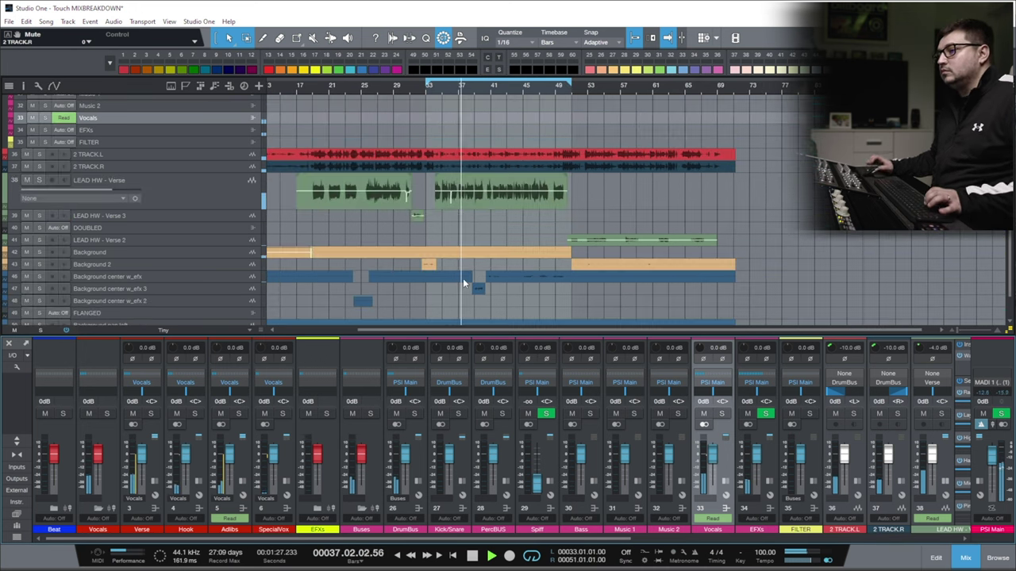
pyautogui.moveTo(408, 327); pyautogui.dragTo(294, 284)
pyautogui.scroll(-1, 295, 279)
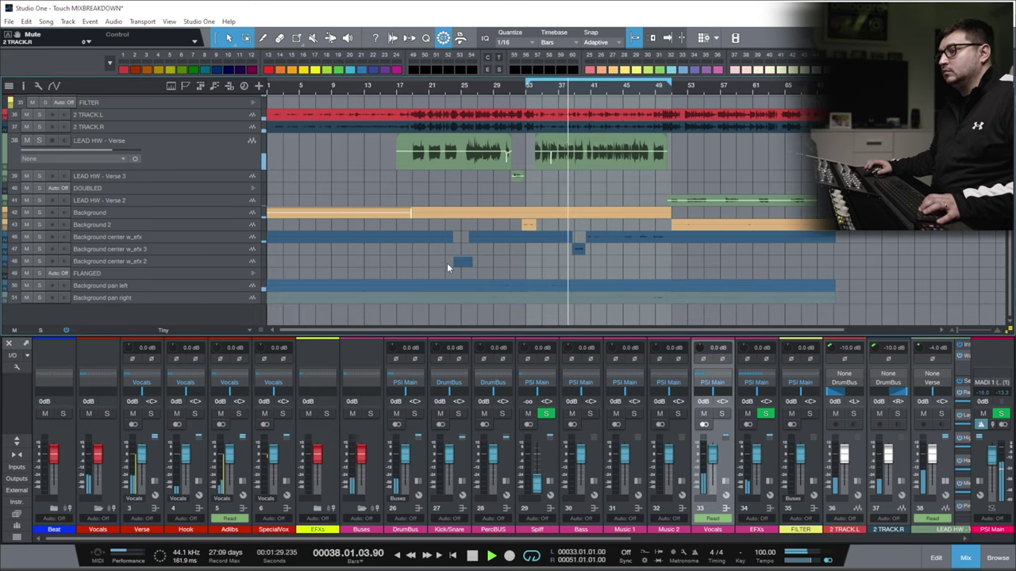
pyautogui.press('space')
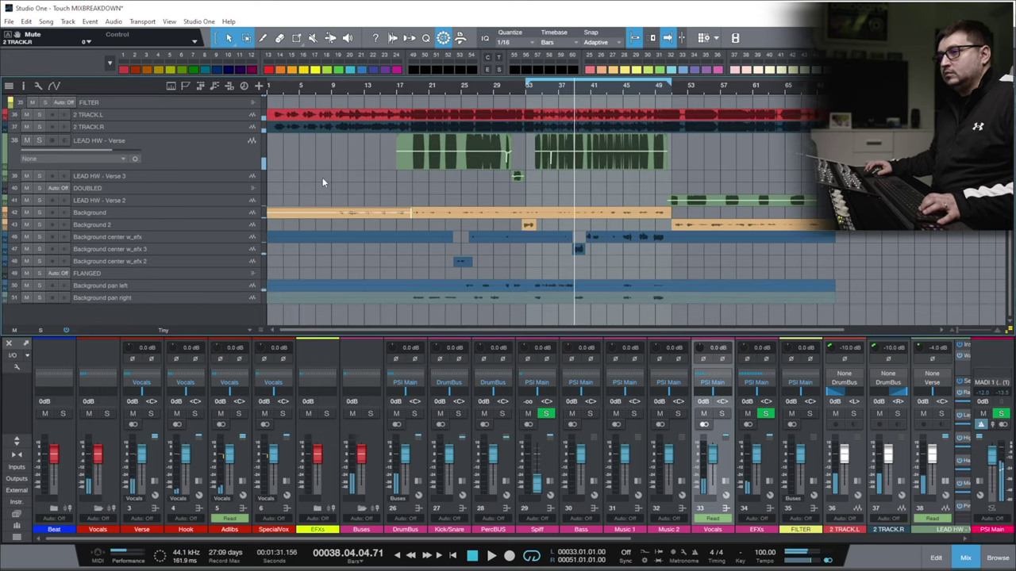
# Select LEAD HW - Verse 3, place the playback position at bar 30.3 and enlarge the track's height.
pyautogui.click(134, 176)
pyautogui.scroll(5, 509, 89)
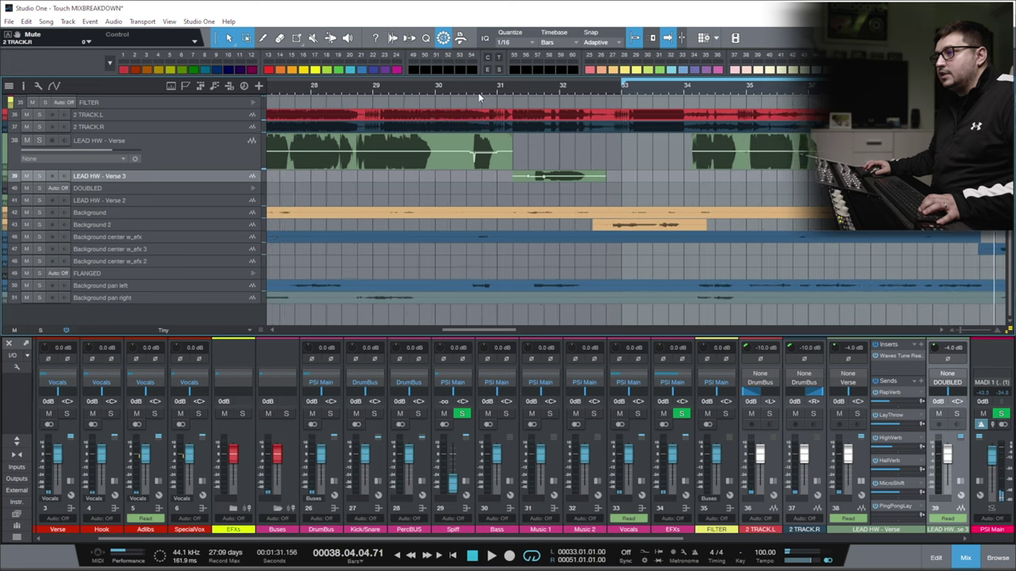
pyautogui.click(469, 92)
pyautogui.moveTo(135, 182); pyautogui.dragTo(162, 214)
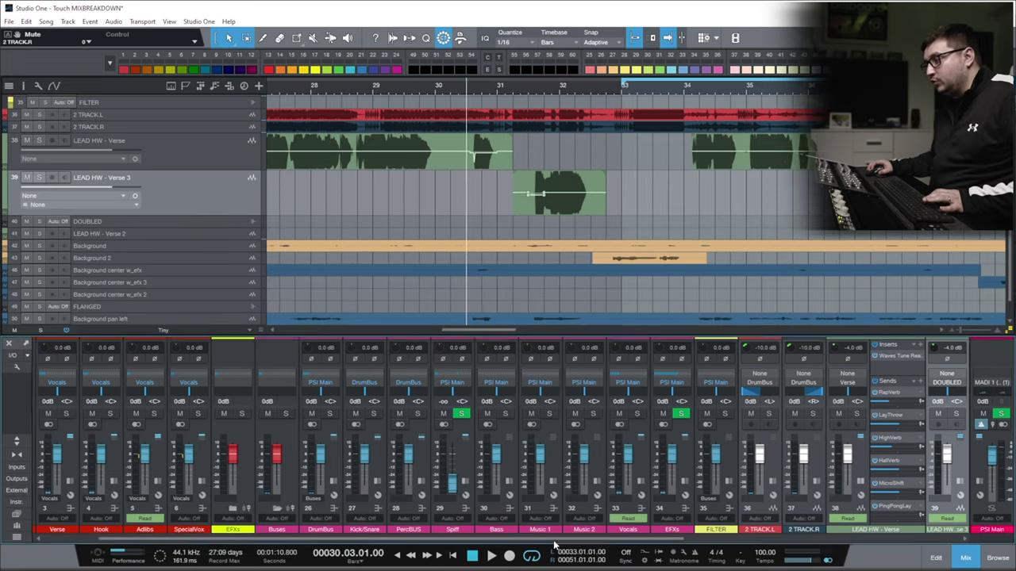
# Expand the DOUBLED bus to show its inserts and play the lead vocal passage from bar 30.3 to bar 33.
pyautogui.hscroll(5, 754, 454)
pyautogui.click(754, 455)
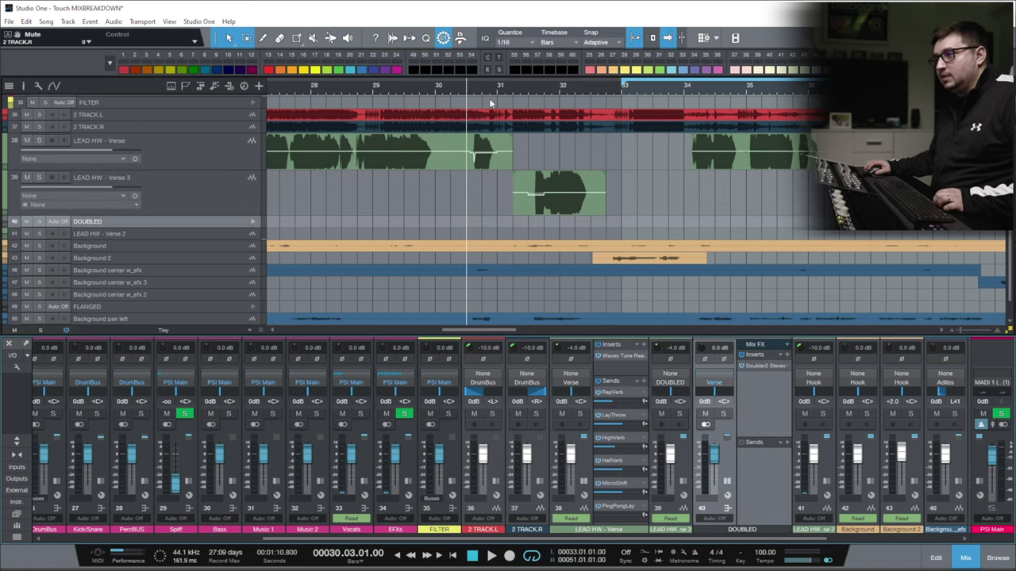
pyautogui.click(470, 87)
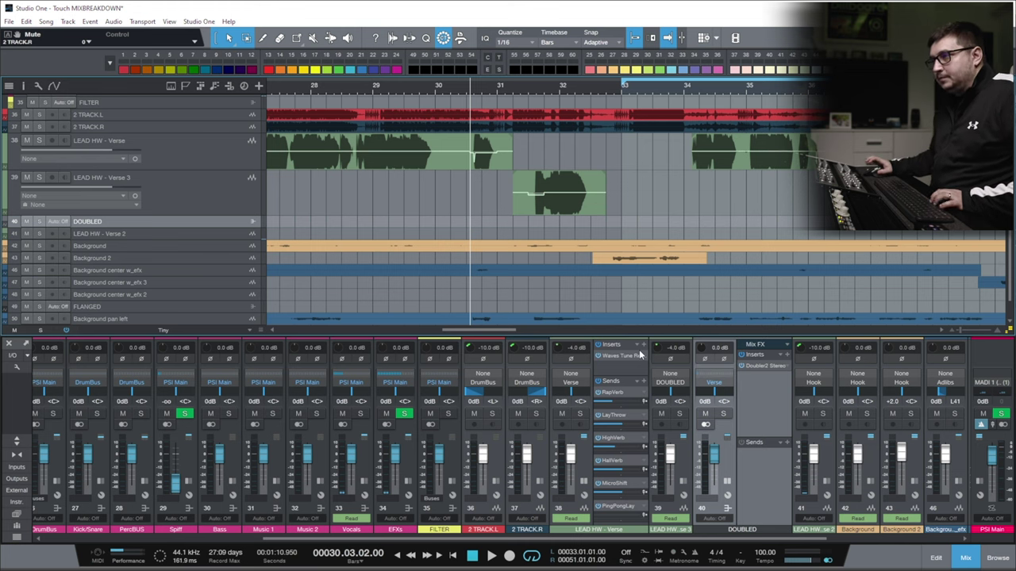
pyautogui.press('space')
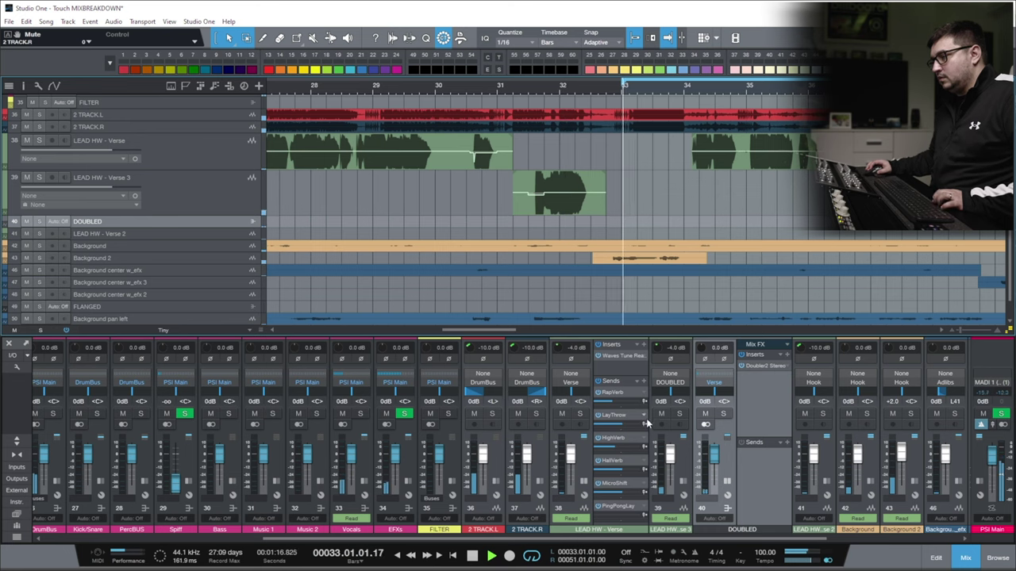
pyautogui.press('space')
# Expand and solo LEAD HW - Verse 3, examining its Degrader and Saturn 2 inserts while playing from bar 31.
pyautogui.click(690, 466)
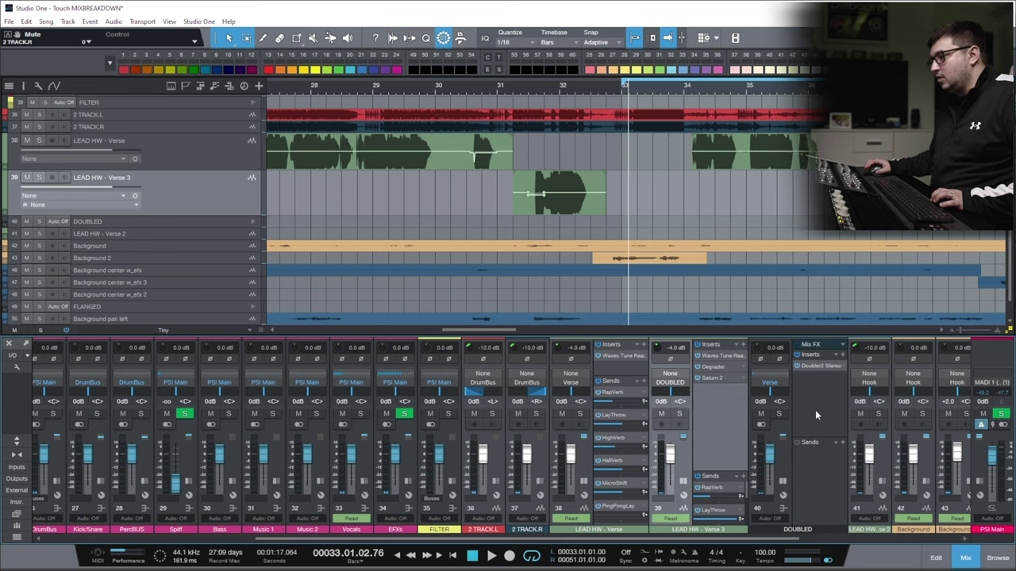
pyautogui.click(815, 411)
pyautogui.hscroll(2, 728, 449)
pyautogui.click(575, 414)
pyautogui.click(512, 89)
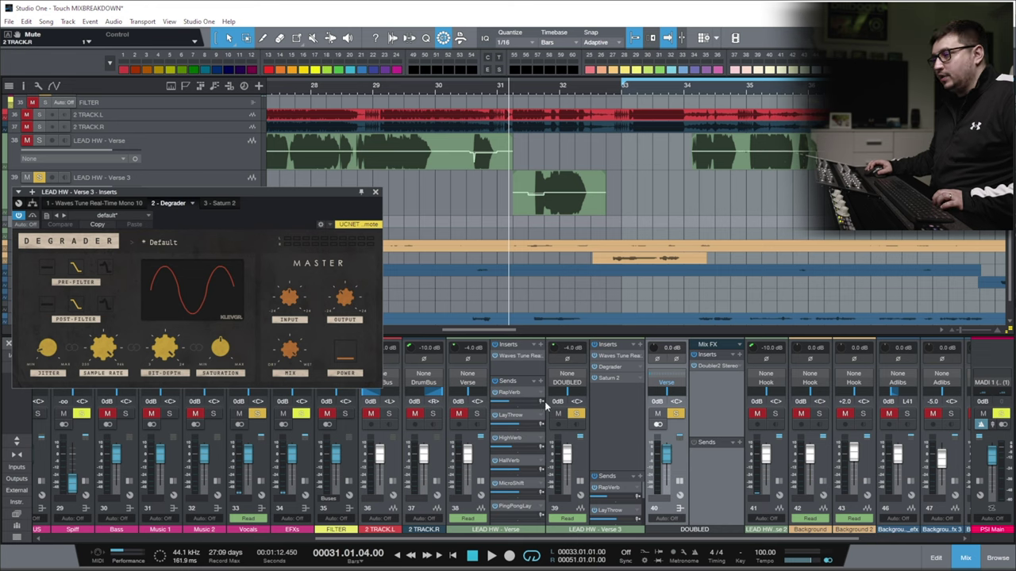
pyautogui.click(617, 379)
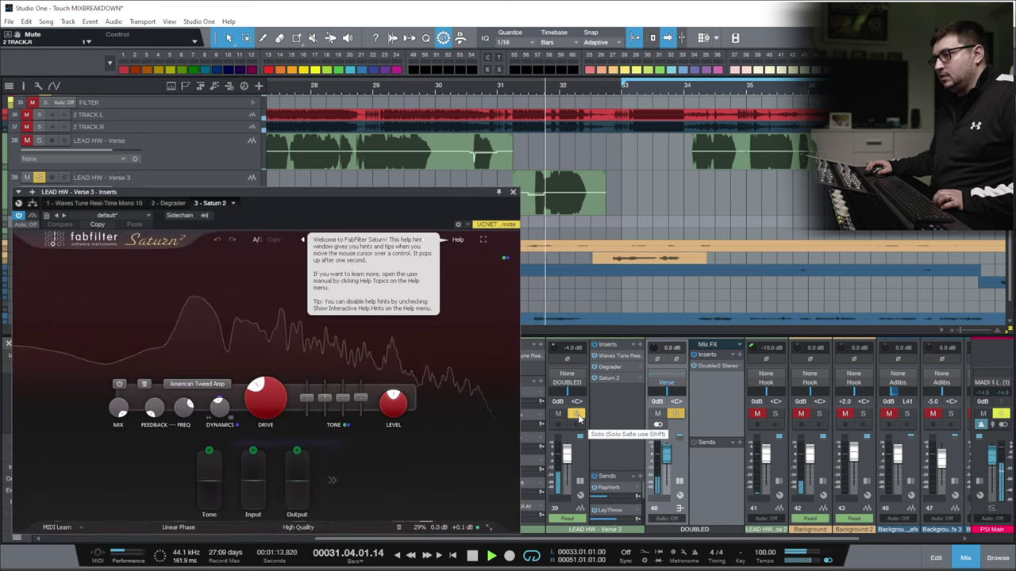
pyautogui.press('space')
pyautogui.click(512, 192)
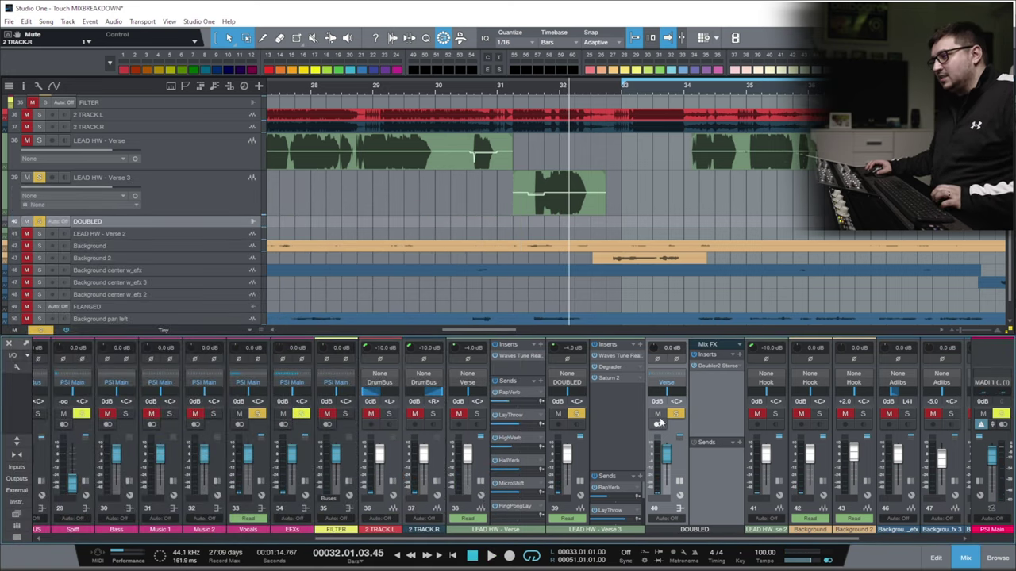
# Clear all solos and play the full mix from about bar 28 through the LEAD HW - Verse 3 phrase.
pyautogui.click(41, 331)
pyautogui.click(455, 87)
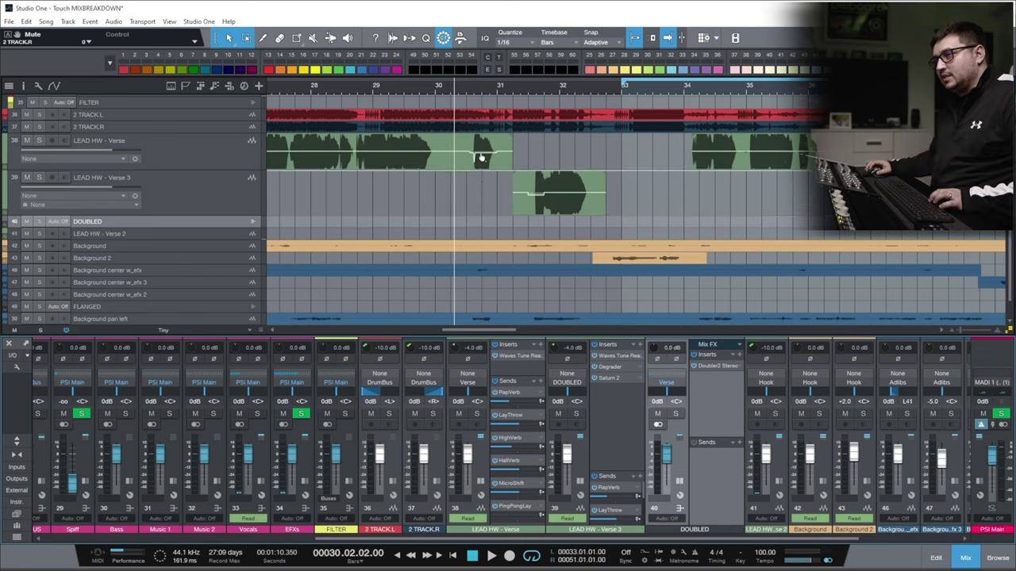
pyautogui.click(353, 86)
pyautogui.press('space')
pyautogui.scroll(-2, 430, 88)
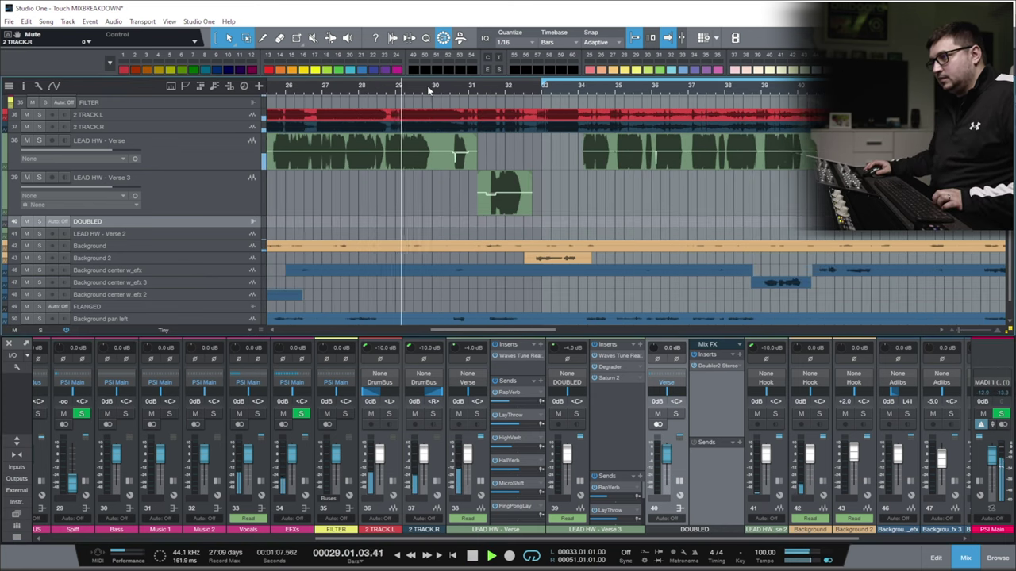
pyautogui.press('w')
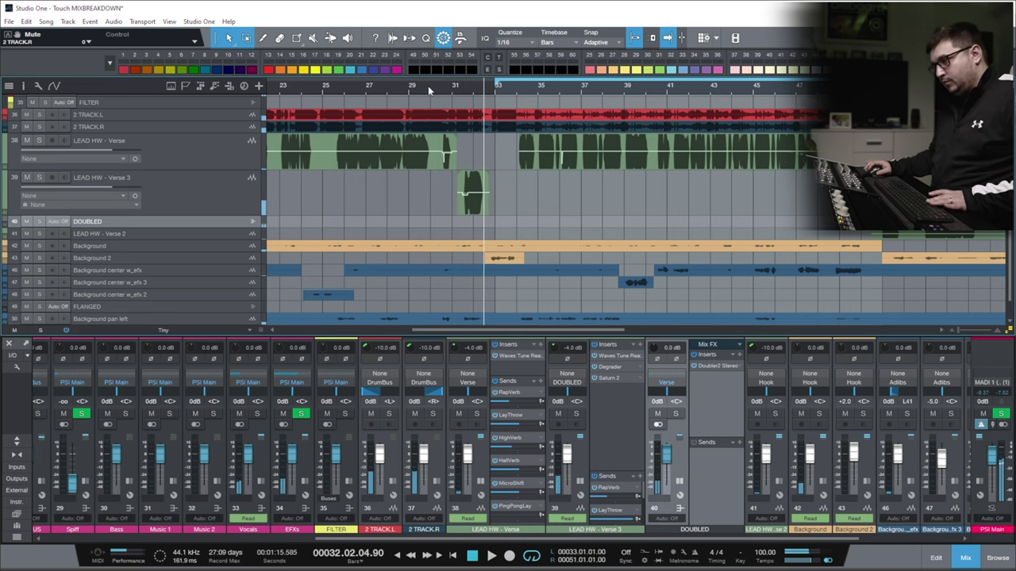
# Collapse the expanded channel sections of LEAD HW - Verse 3, LEAD HW - Verse and DOUBLED in the mixer.
pyautogui.click(578, 479)
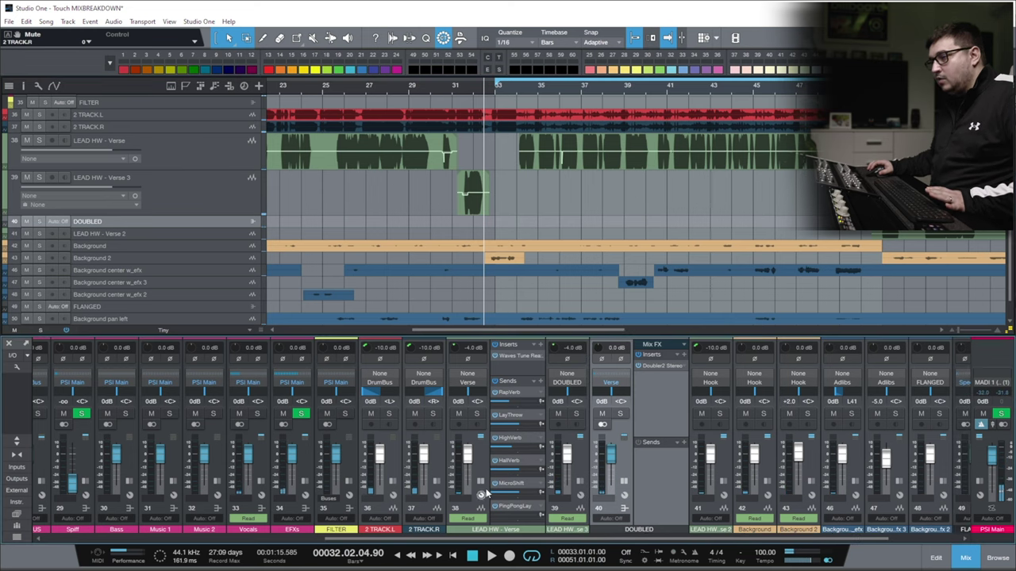
pyautogui.click(481, 483)
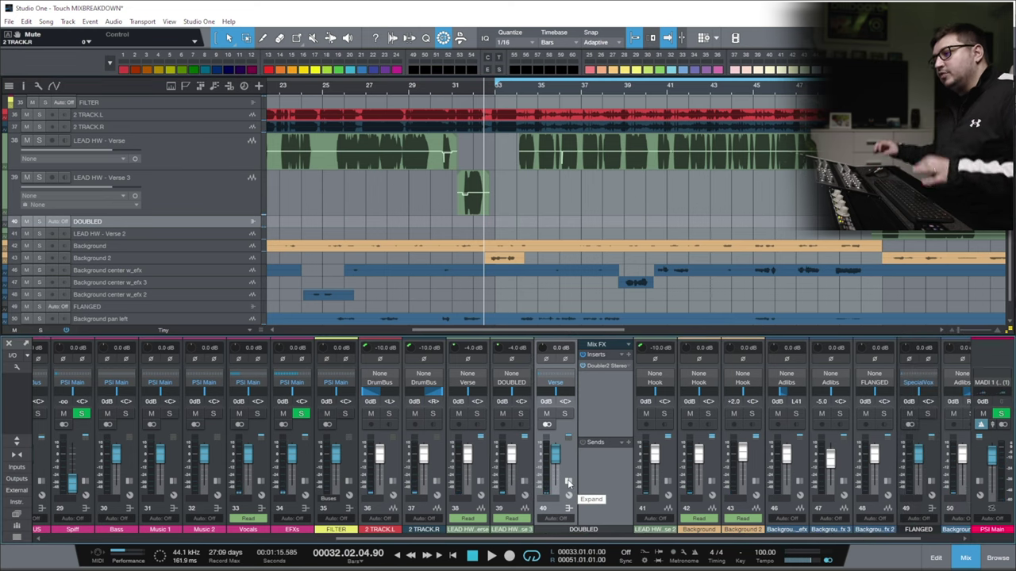
pyautogui.click(569, 482)
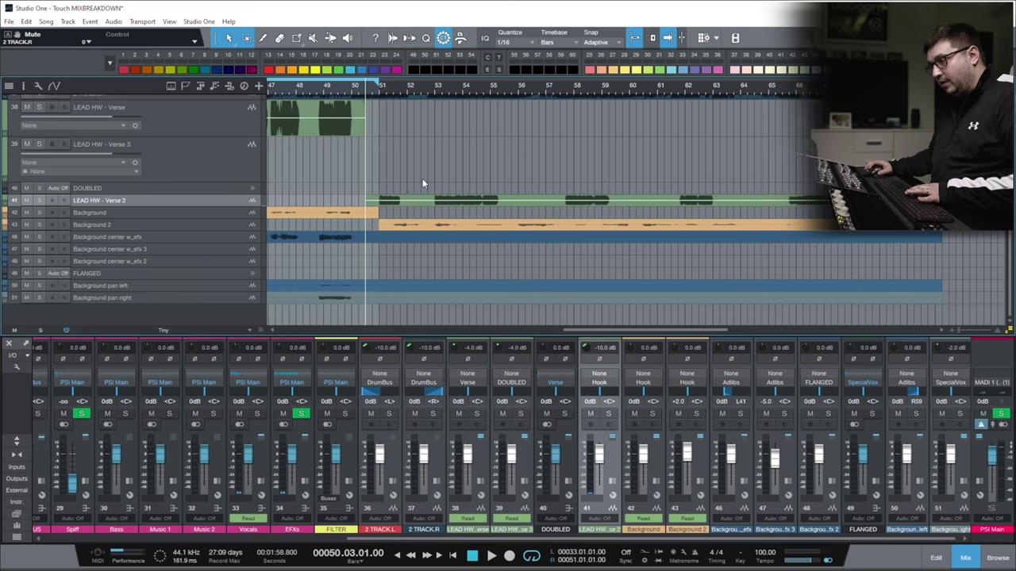
# Turn off looping, enlarge the LEAD HW - Verse 2 track and play it in the mix from bar 50.3.
pyautogui.press('KP_Divide')
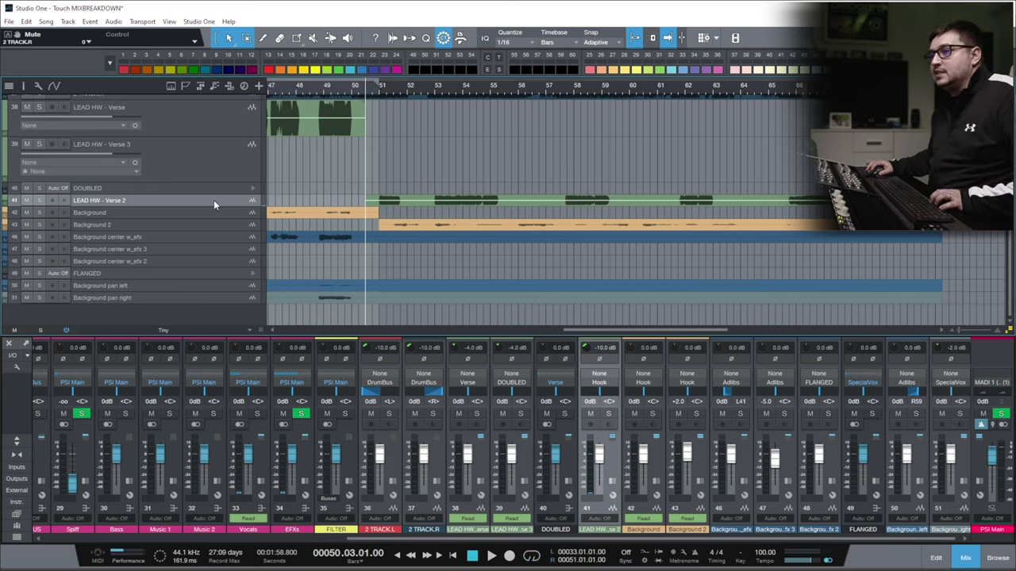
pyautogui.moveTo(213, 206); pyautogui.dragTo(219, 226)
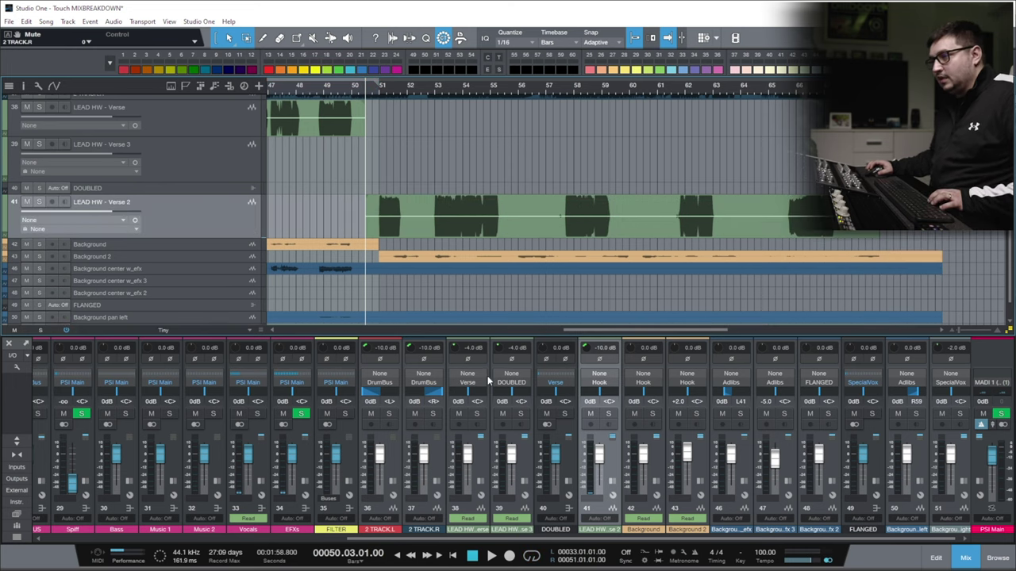
pyautogui.press('space')
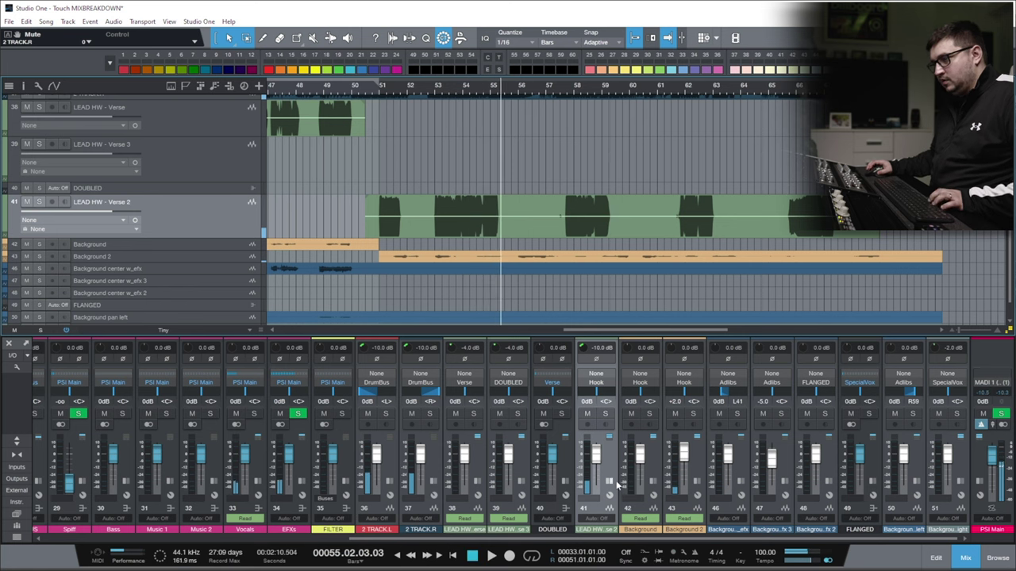
# Expand LEAD HW - Verse 2, open its LittleAlterBoy insert and play the soloed track from about bar 51.
pyautogui.click(616, 484)
pyautogui.click(648, 367)
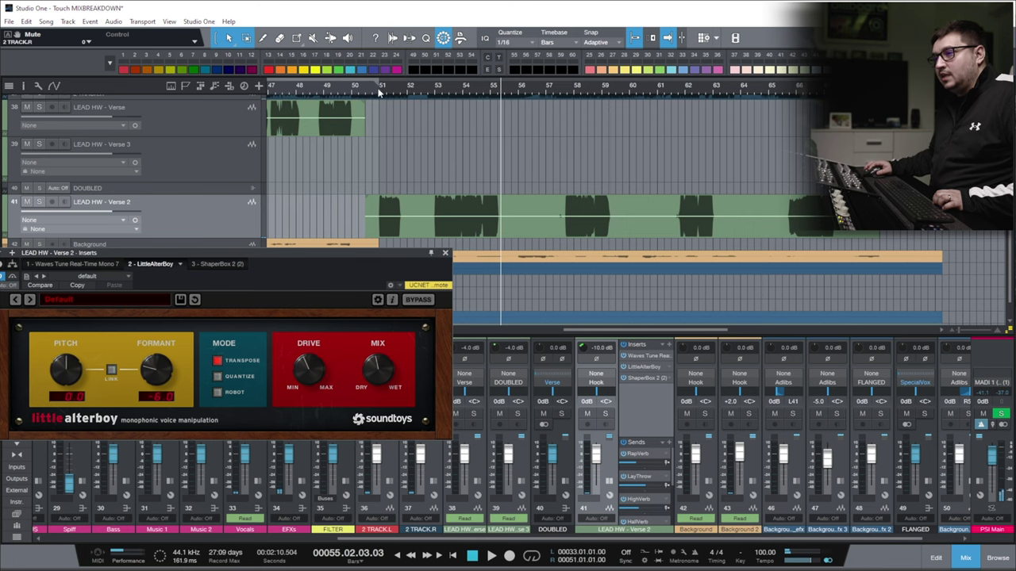
pyautogui.press('Home')
pyautogui.click(603, 414)
pyautogui.press('space')
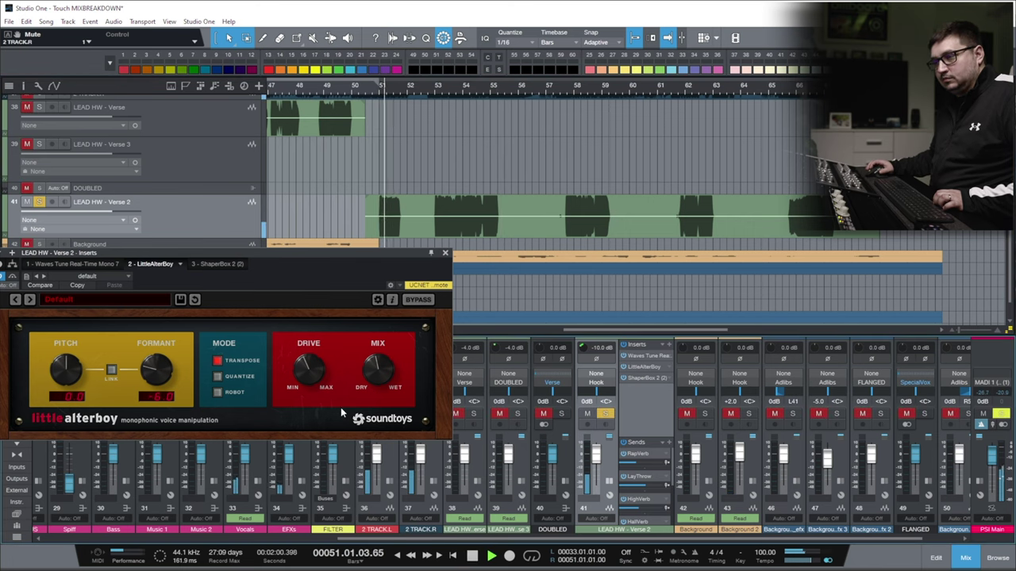
# Examine the Filter, Pan, Width and Volume shapers of ShaperBox 2 on LEAD HW - Verse 2 and close the plug-in.
pyautogui.click(640, 378)
pyautogui.moveTo(426, 254); pyautogui.dragTo(446, 101)
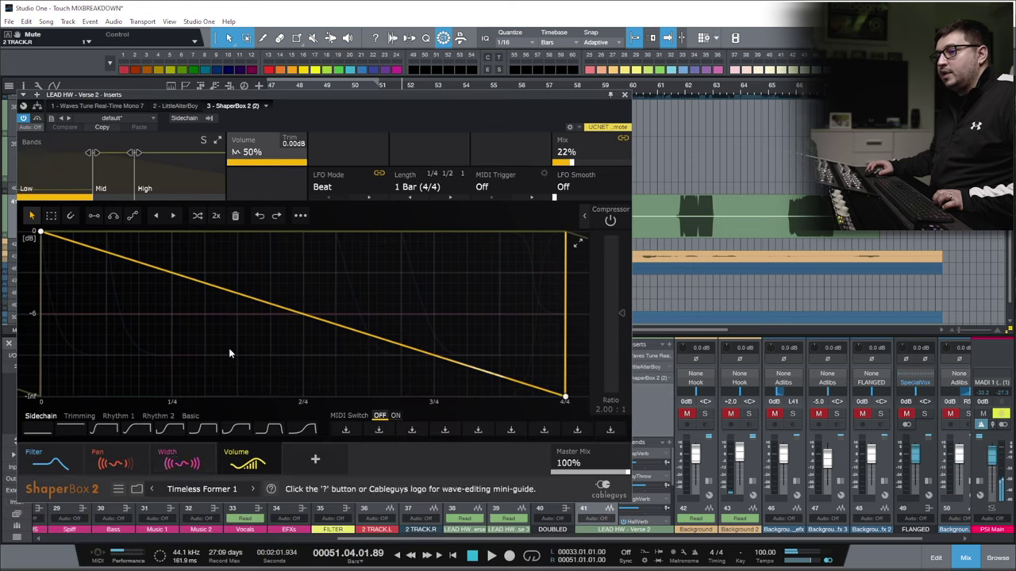
pyautogui.click(68, 449)
pyautogui.click(111, 449)
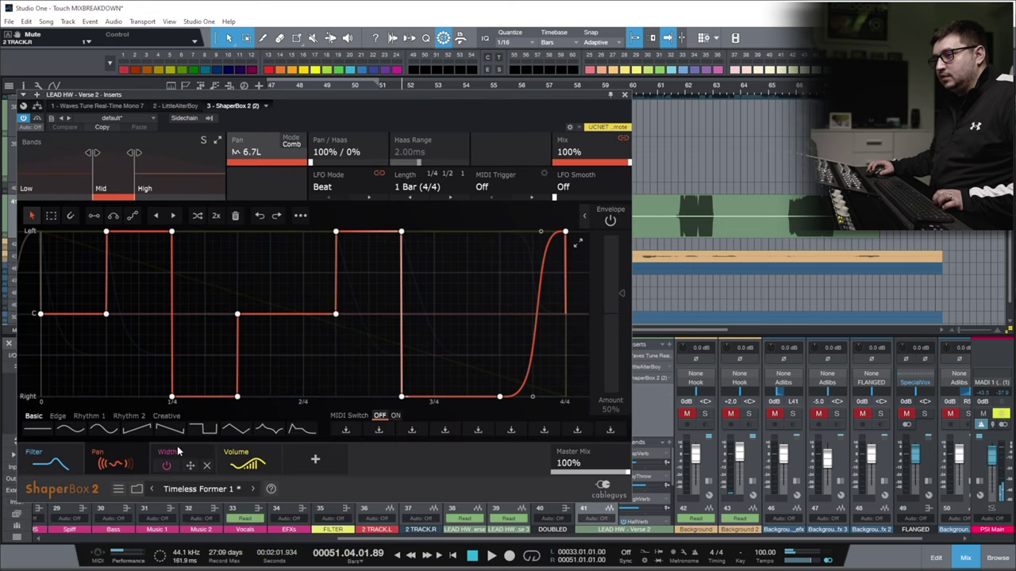
pyautogui.click(173, 449)
pyautogui.click(258, 452)
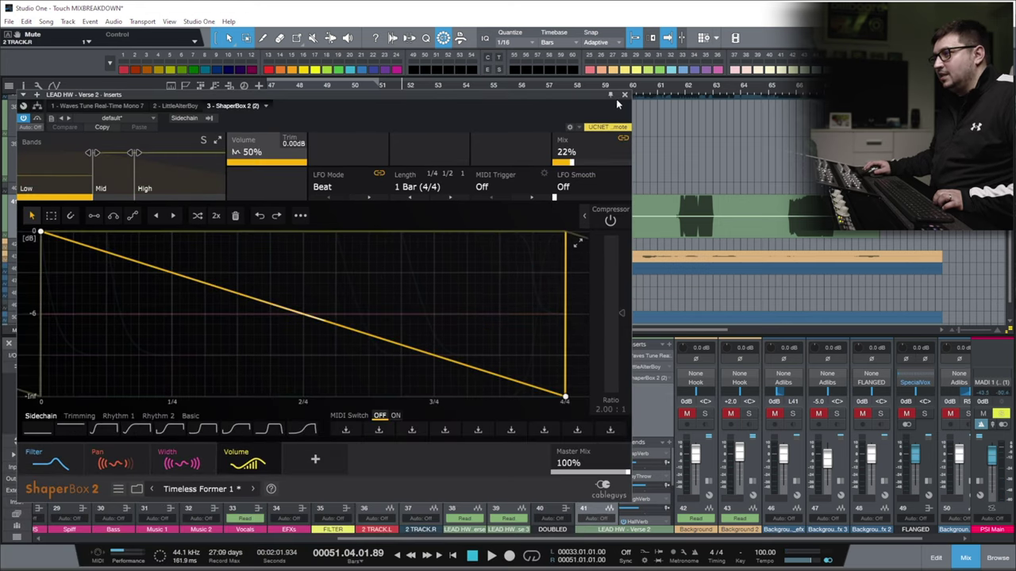
pyautogui.click(624, 95)
# Replay LEAD HW - Verse 2 from bar 51.2, clear its solo to hear the full mix, and stop playback.
pyautogui.click(384, 88)
pyautogui.press('space')
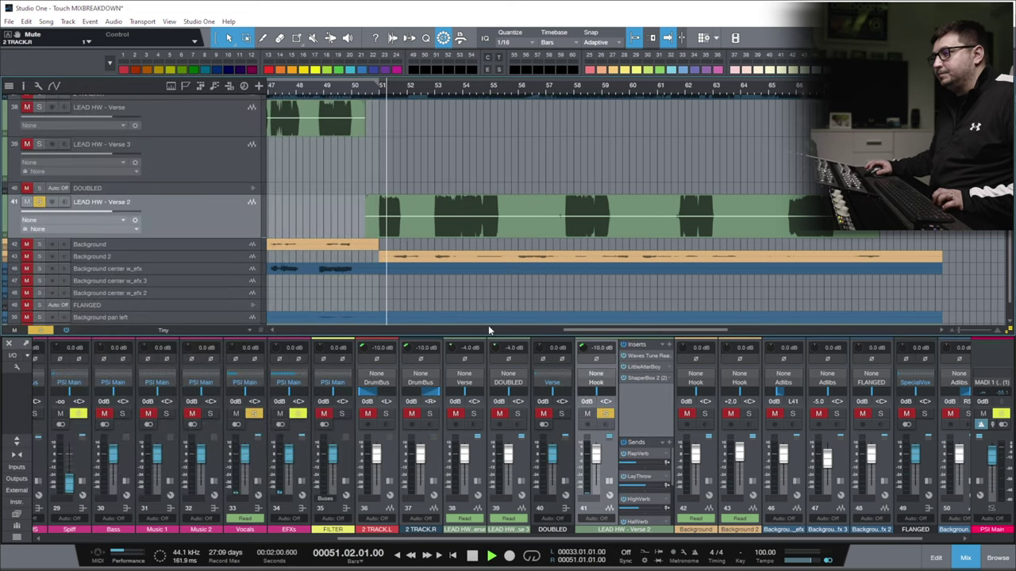
pyautogui.click(607, 415)
pyautogui.moveTo(530, 540); pyautogui.dragTo(237, 541)
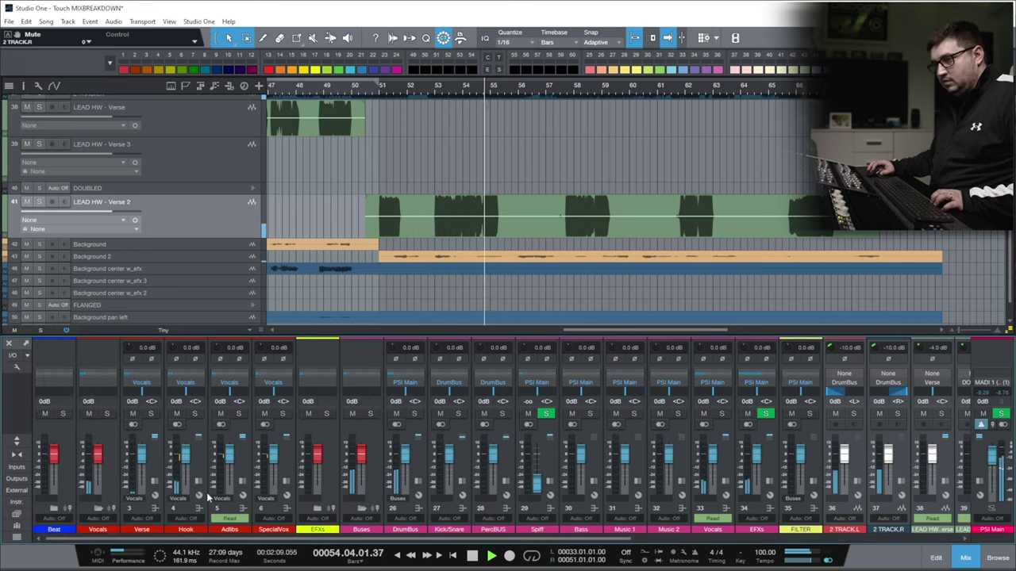
pyautogui.press('space')
# Expand the Hook bus inserts and inspect the MetaFlanger Stereo settings before closing the plug-in.
pyautogui.doubleClick(203, 493)
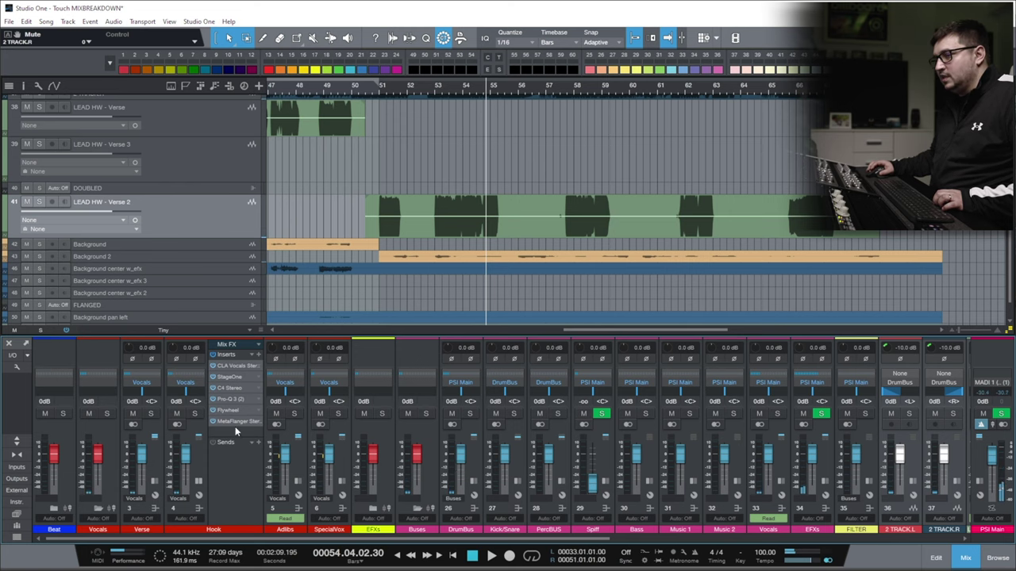
pyautogui.click(235, 423)
pyautogui.moveTo(735, 81); pyautogui.dragTo(395, 131)
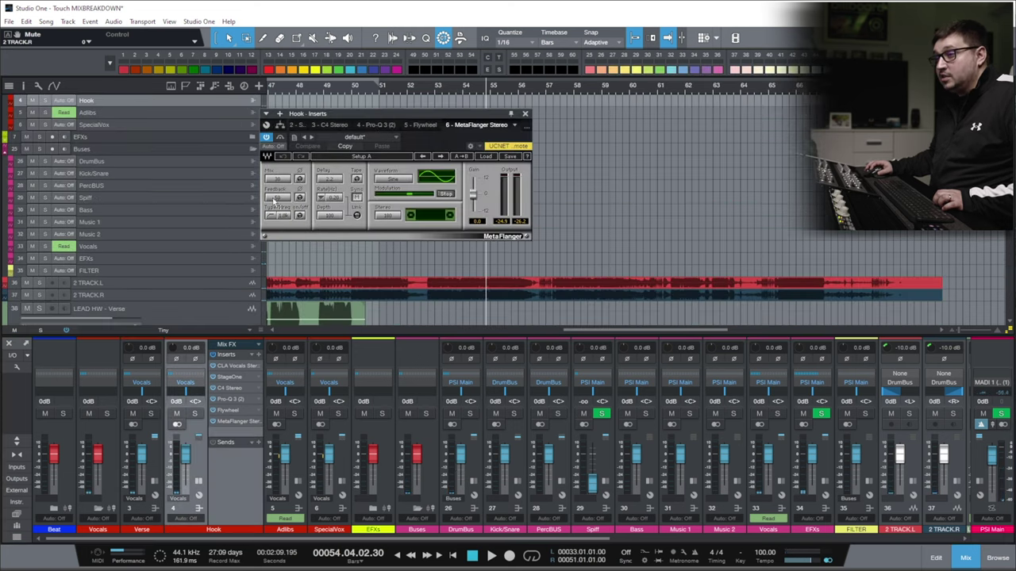
pyautogui.click(524, 116)
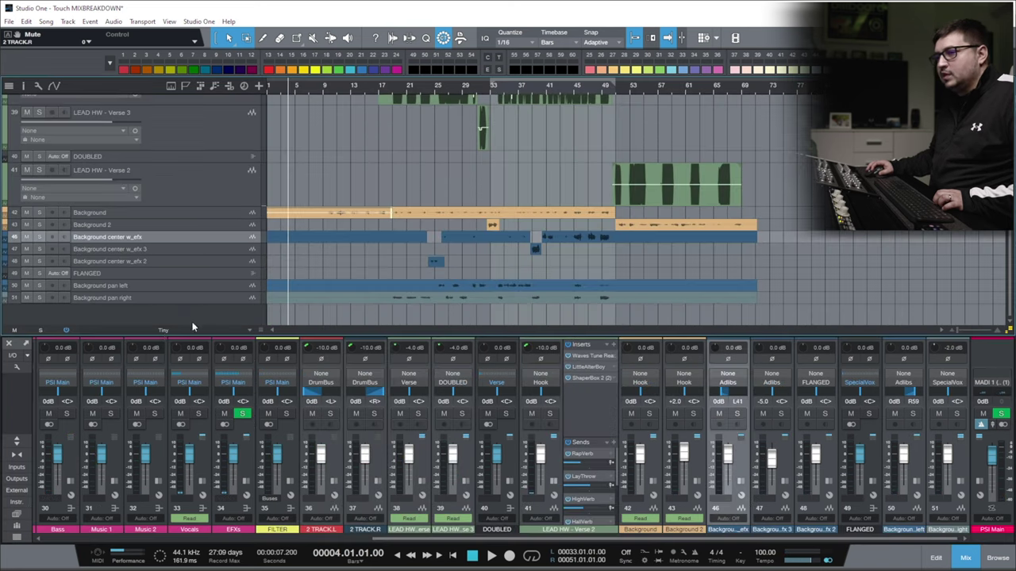
# Set the arrangement's track height to Normal and place the playback position at bar 9.
pyautogui.click(165, 328)
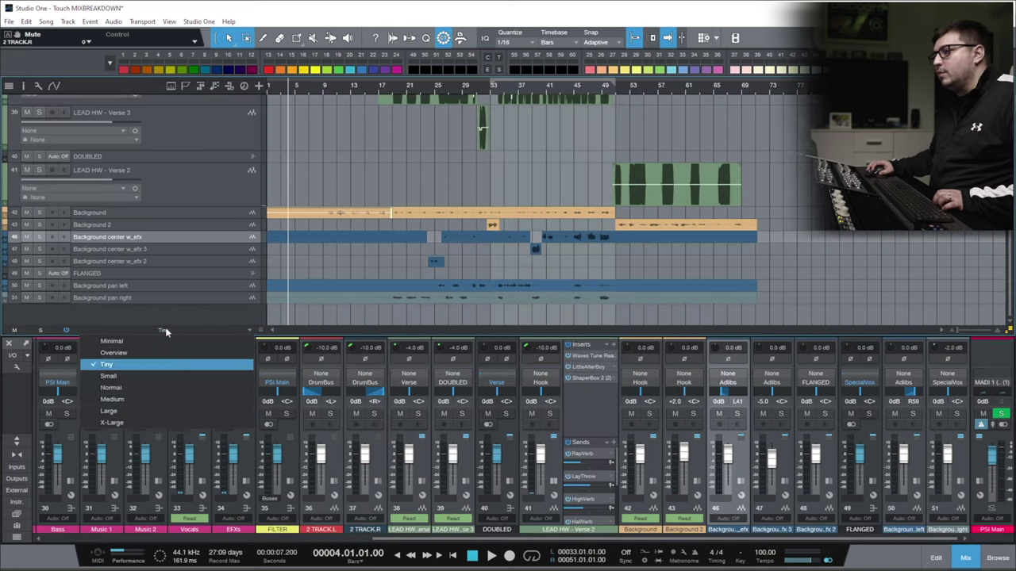
pyautogui.click(169, 385)
pyautogui.click(324, 93)
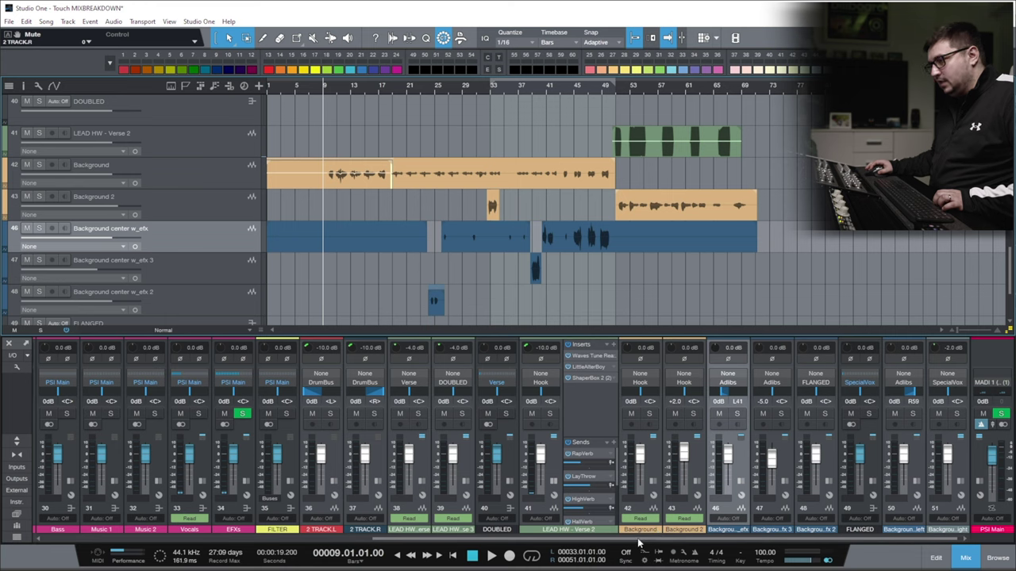
# Solo the Background track, expand its inserts and sends, and start playback from bar 9.
pyautogui.click(165, 163)
pyautogui.press('s')
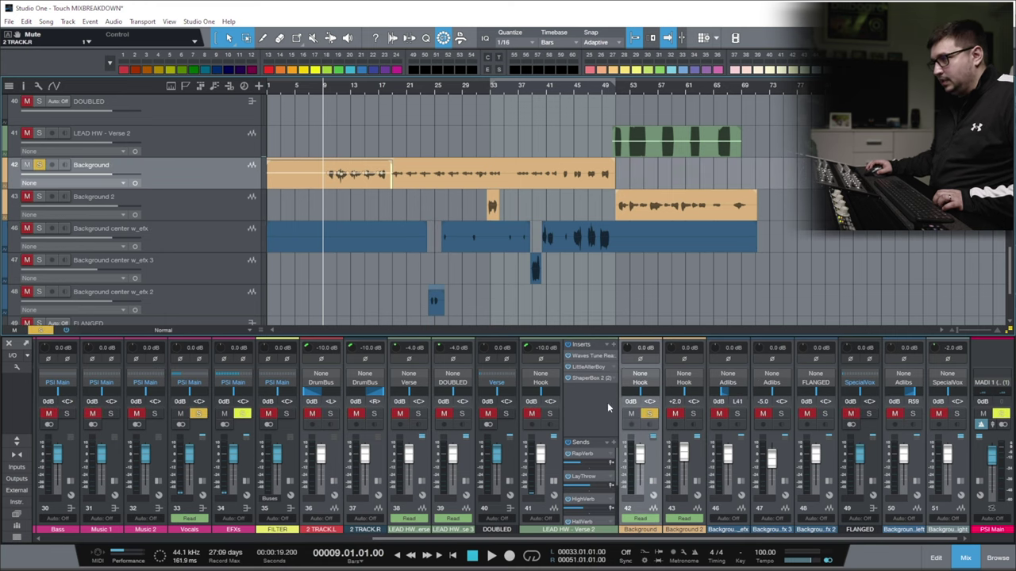
pyautogui.click(653, 480)
pyautogui.press('space')
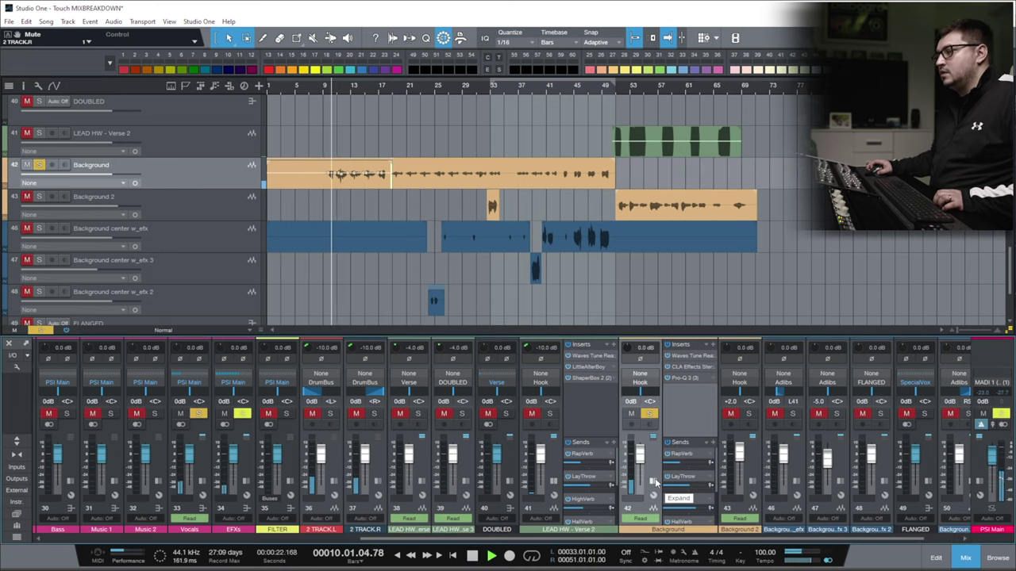
# Examine the CLA Effects Stereo and Pro-Q 3 inserts on the soloed Background track.
pyautogui.click(693, 367)
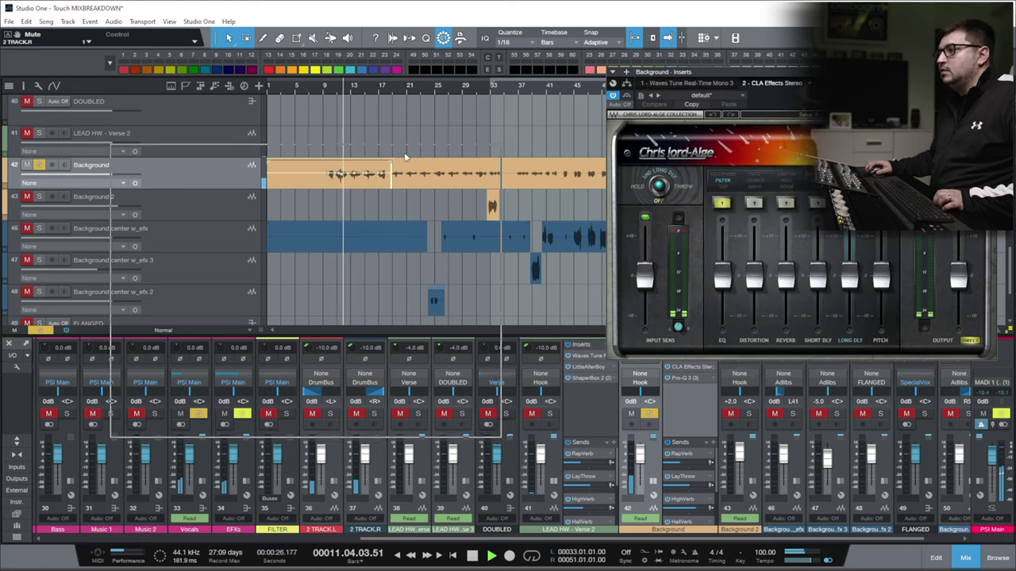
pyautogui.moveTo(698, 71); pyautogui.dragTo(202, 149)
pyautogui.press('space')
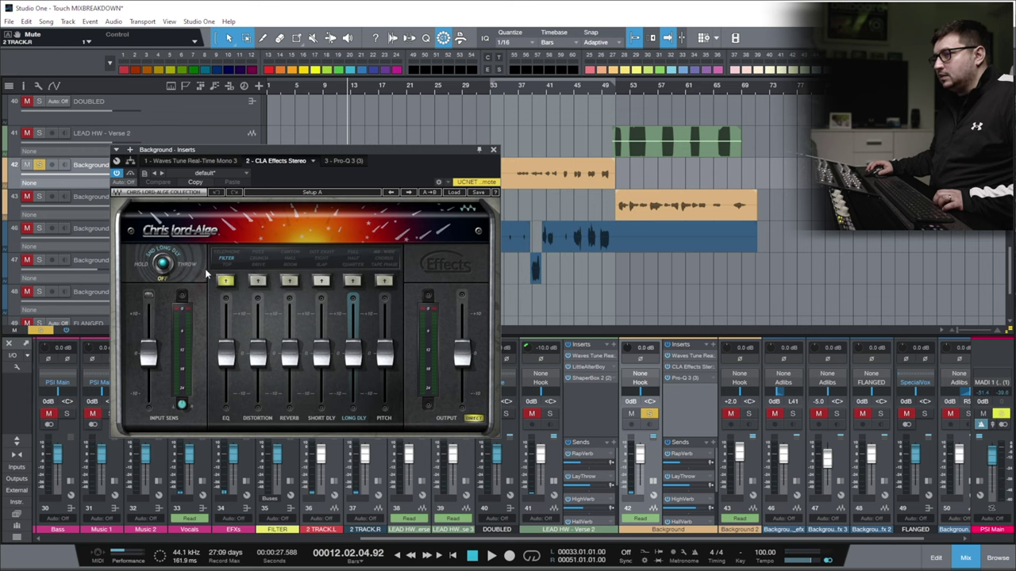
pyautogui.click(689, 376)
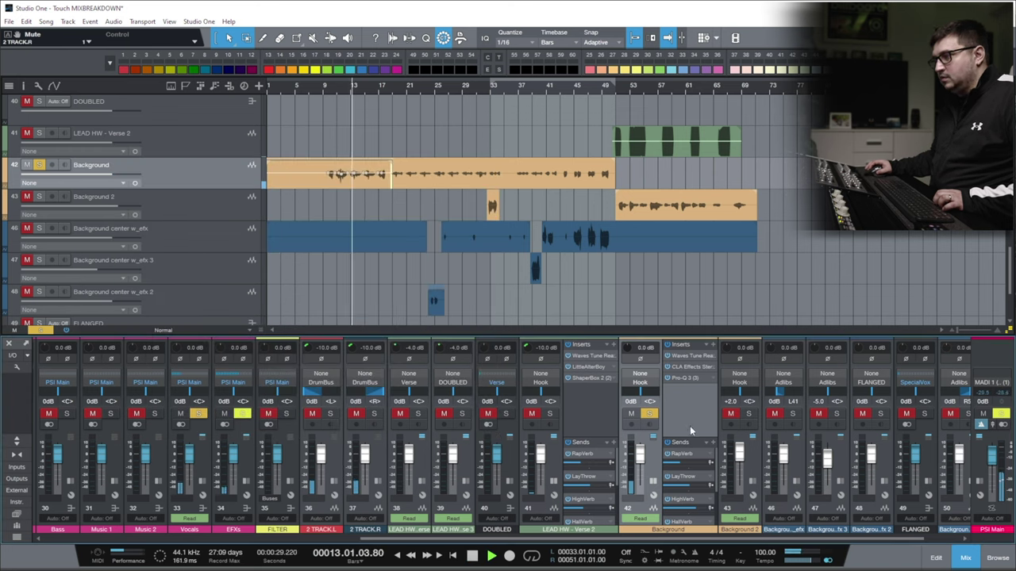
# Stop playback and expand the Hook bus channel to view its inserts.
pyautogui.moveTo(530, 539); pyautogui.dragTo(170, 536)
pyautogui.press('space')
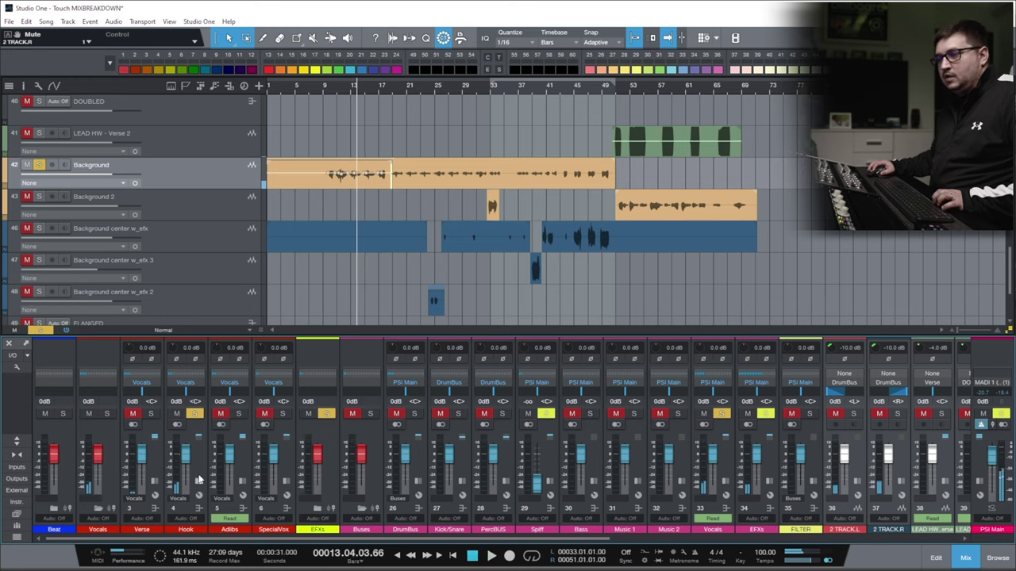
pyautogui.click(199, 482)
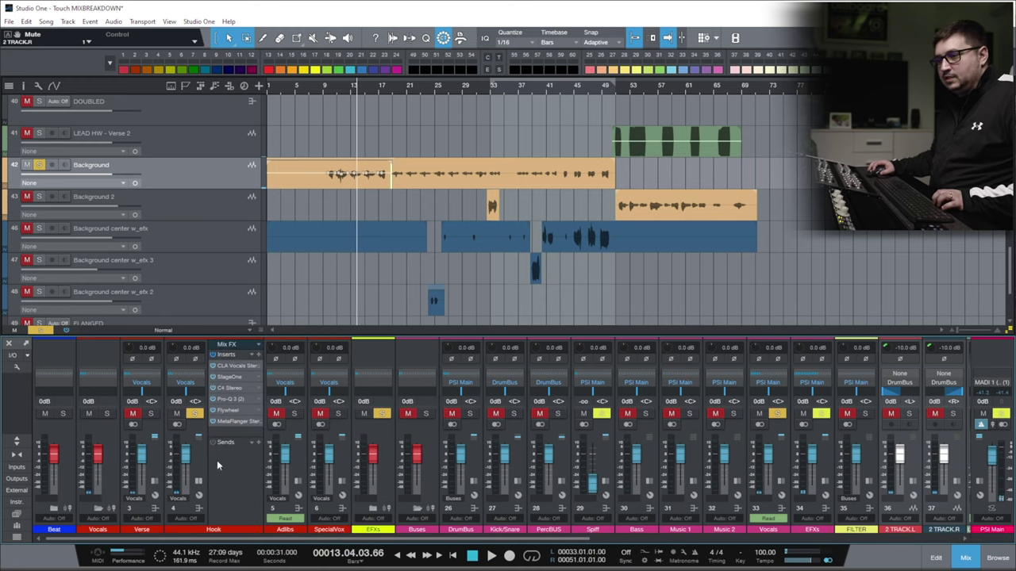
pyautogui.moveTo(202, 539); pyautogui.dragTo(571, 543)
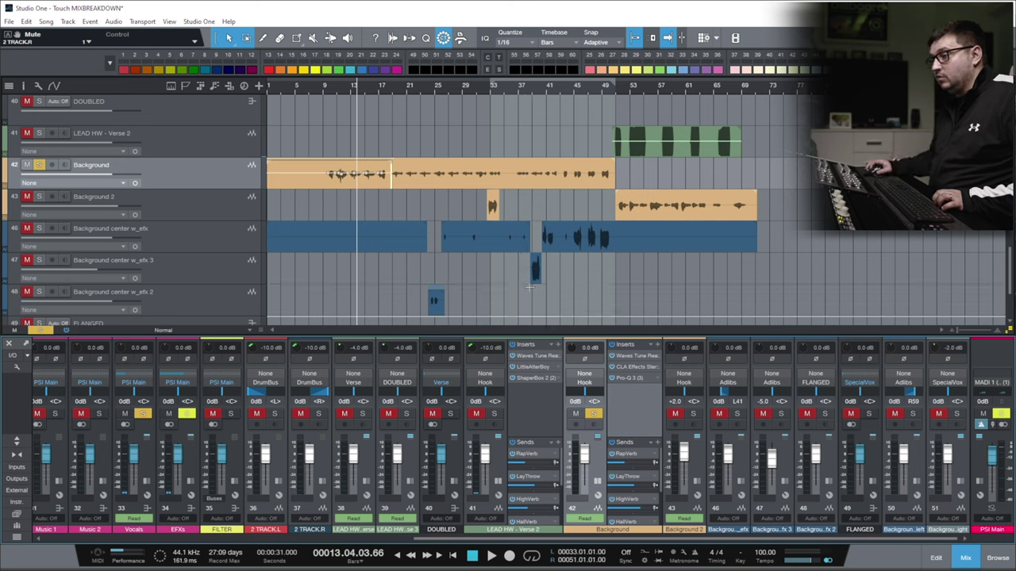
# Resume playback and solo Background 2, the Background center w_efx tracks, FLANGED, and the Background pan left and pan right tracks.
pyautogui.press('space')
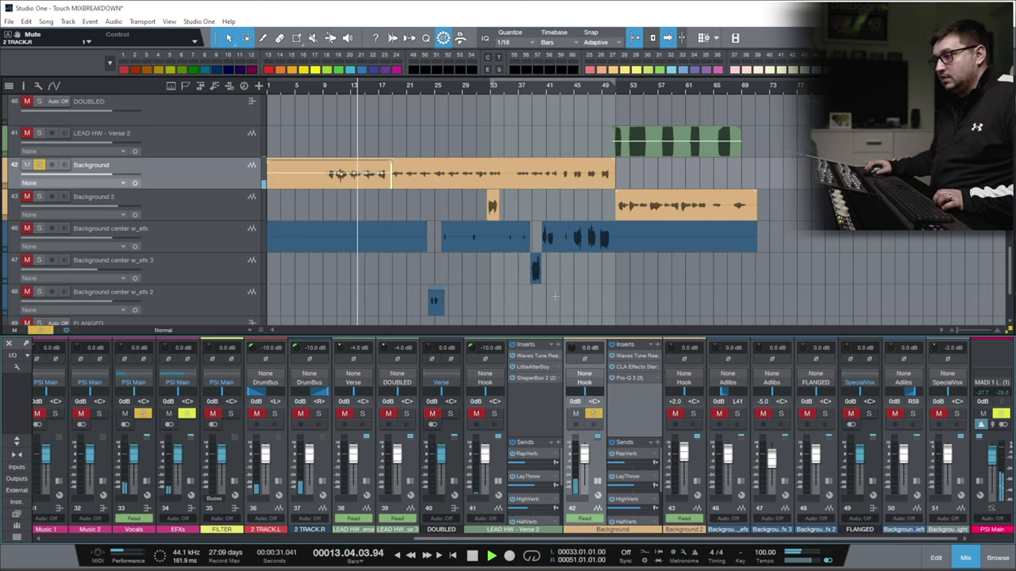
pyautogui.click(39, 197)
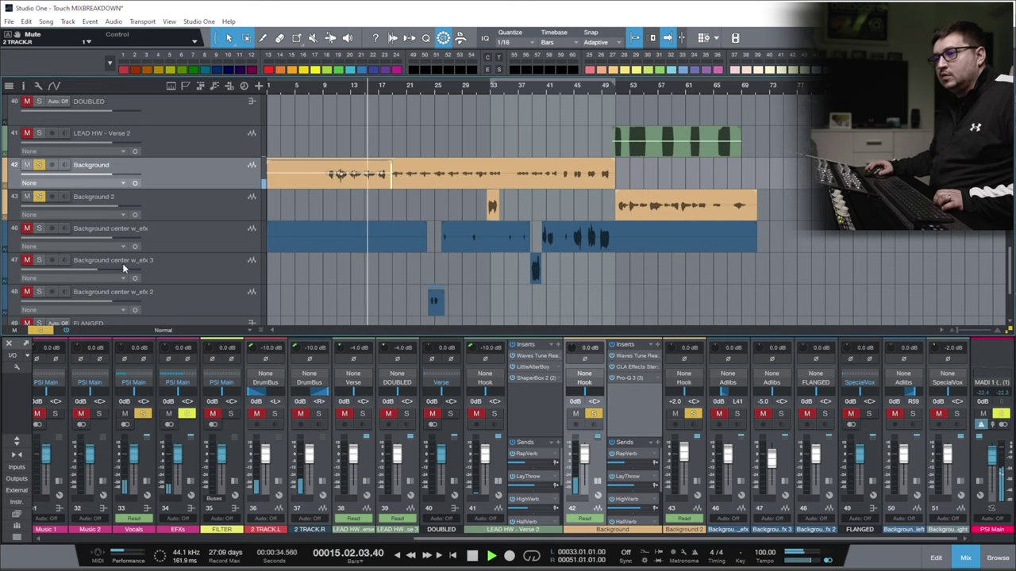
pyautogui.scroll(-3, 366, 220)
pyautogui.click(37, 249)
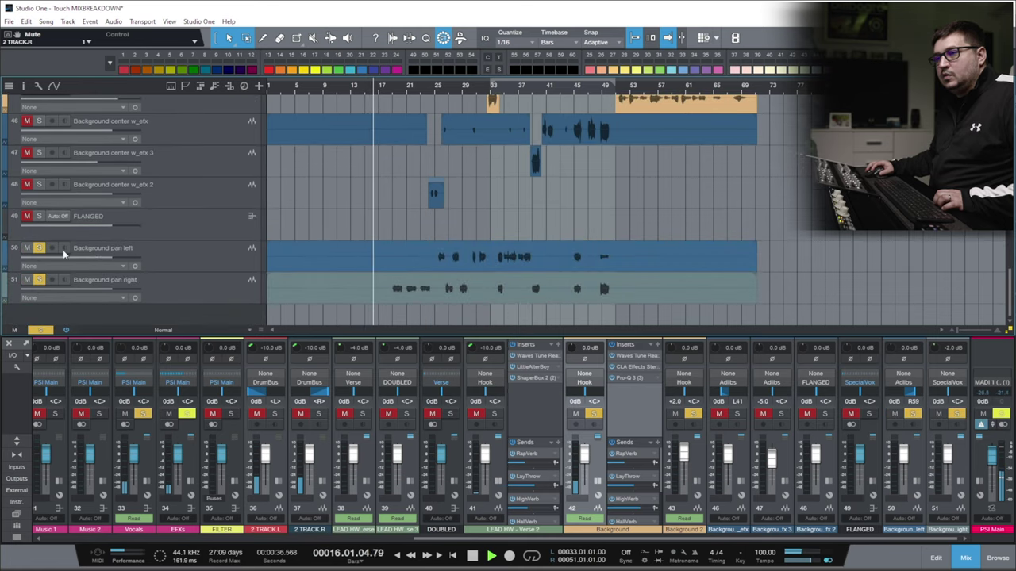
pyautogui.scroll(2, 317, 256)
pyautogui.click(39, 179)
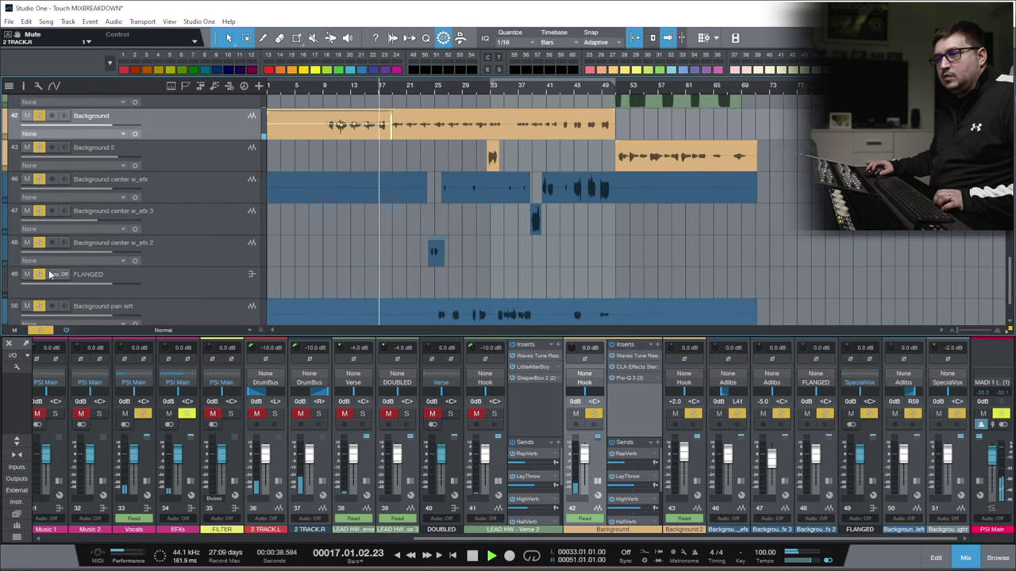
pyautogui.scroll(-2, 511, 214)
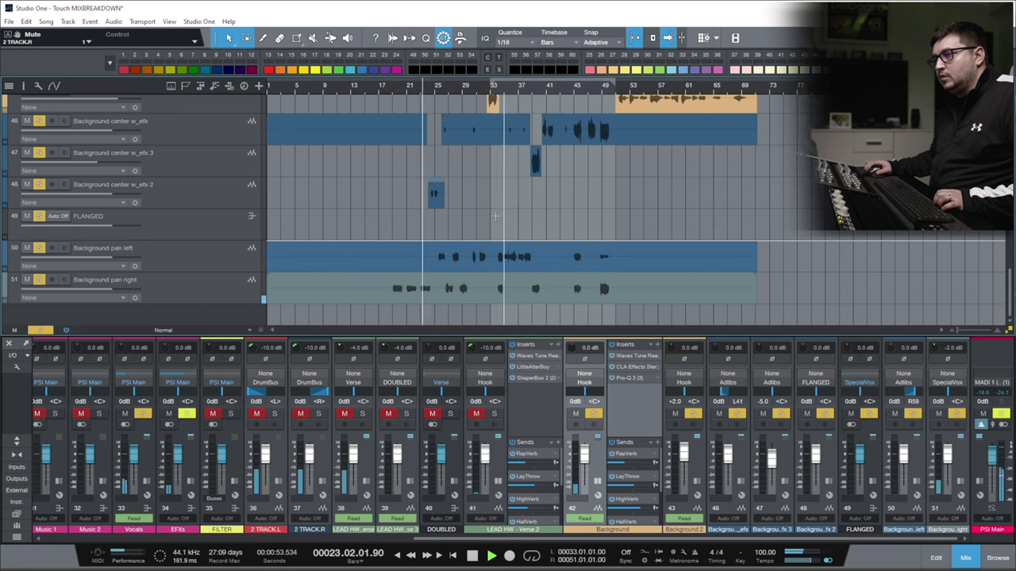
# Select Background center w_efx 2, expand its inserts, and place the playback position at bar 24.
pyautogui.click(191, 282)
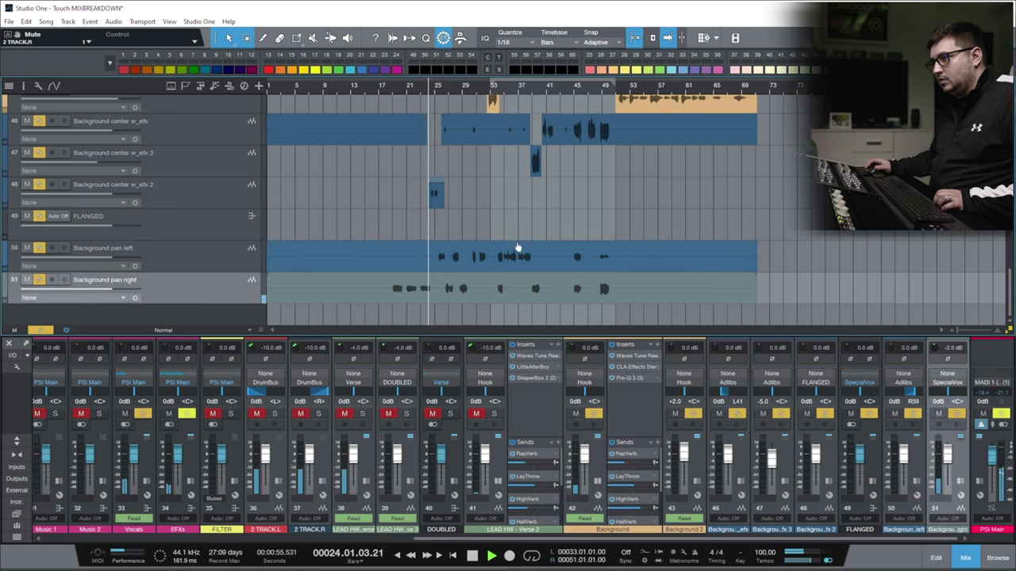
pyautogui.click(248, 188)
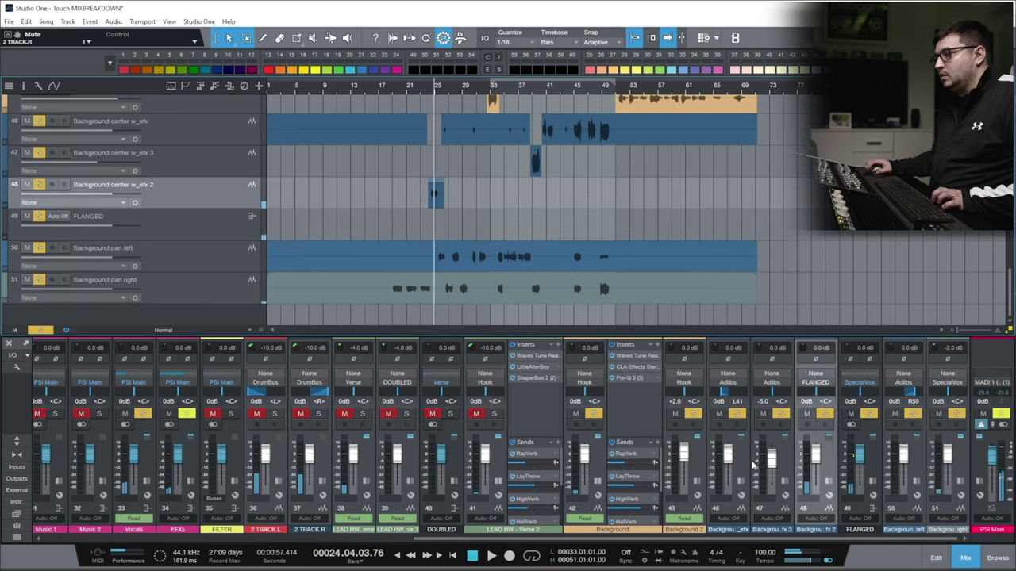
pyautogui.doubleClick(823, 482)
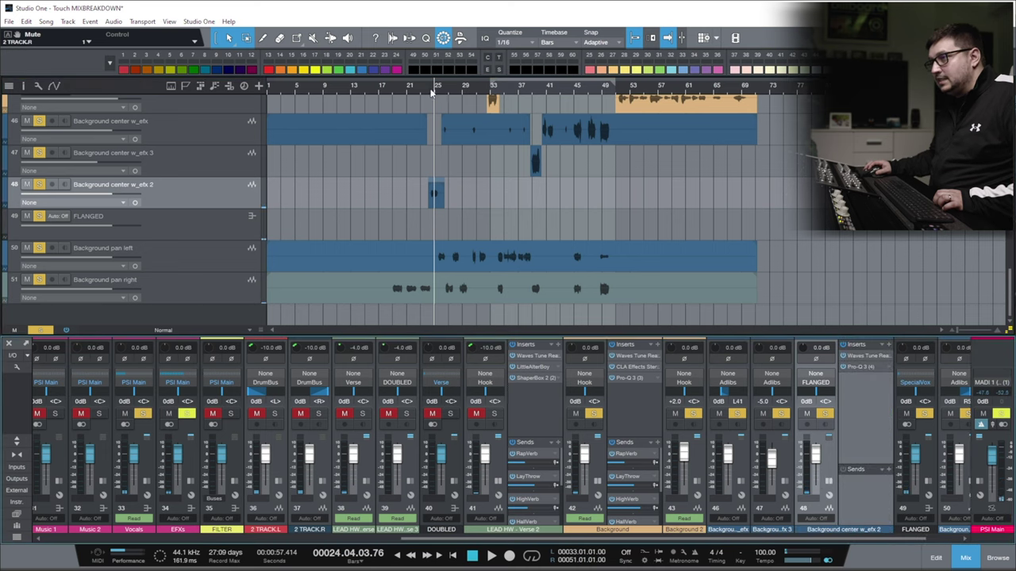
pyautogui.click(426, 89)
# Expand the FLANGED bus and examine its CLA Effects Stereo, MetaFlanger Stereo and C4 Stereo inserts.
pyautogui.moveTo(619, 540); pyautogui.dragTo(665, 541)
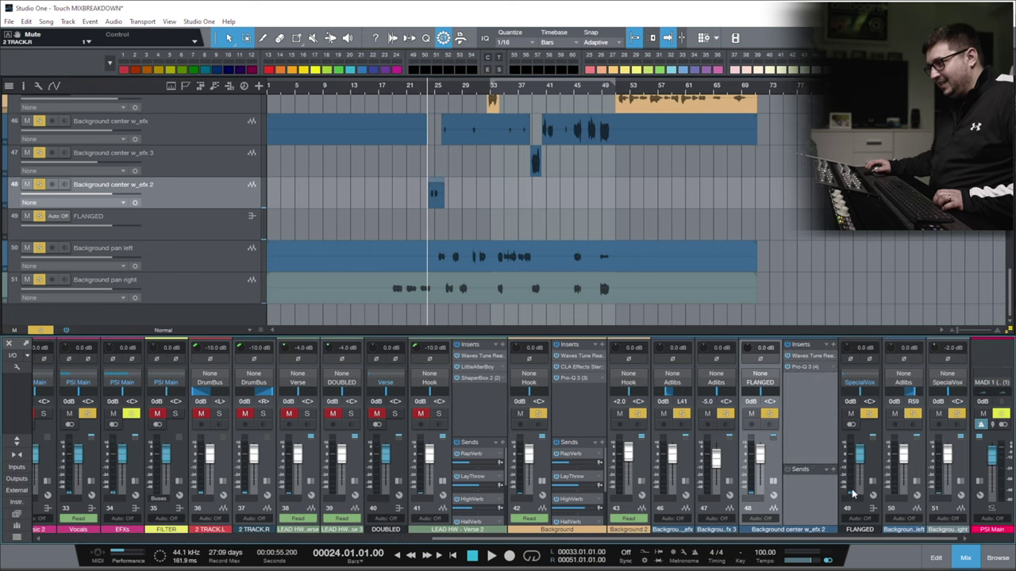
pyautogui.doubleClick(865, 483)
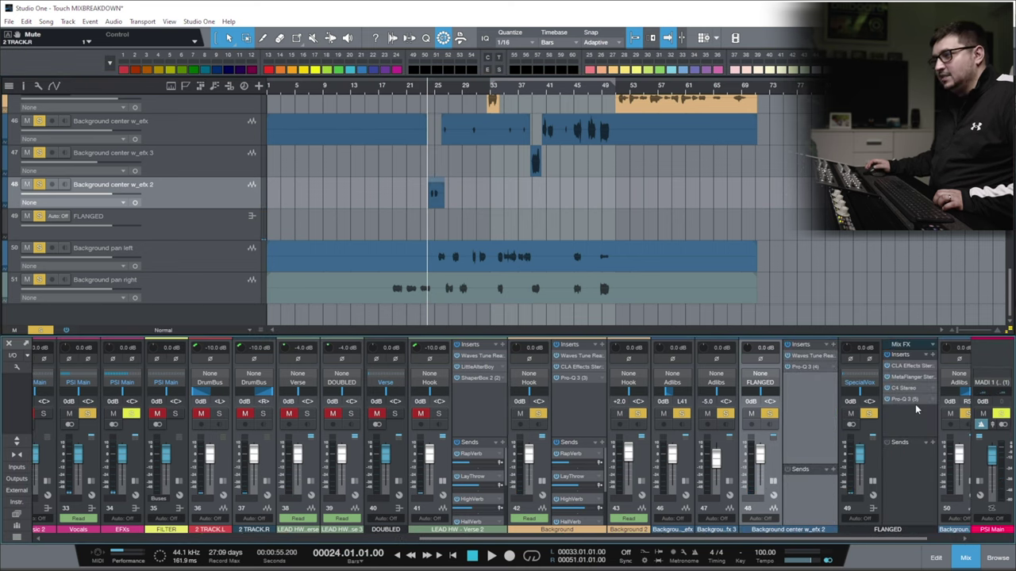
pyautogui.moveTo(887, 539); pyautogui.dragTo(920, 540)
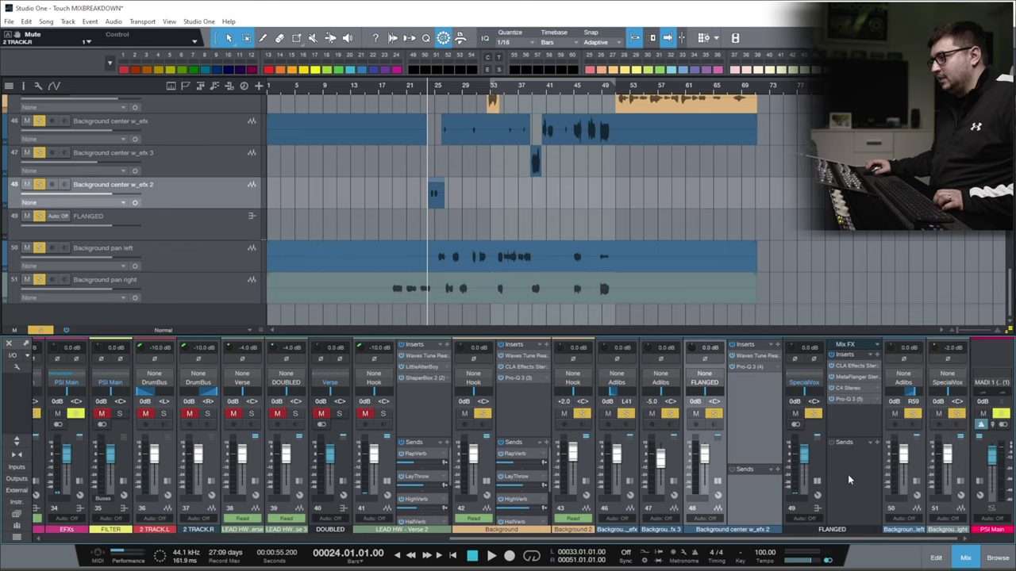
pyautogui.click(854, 364)
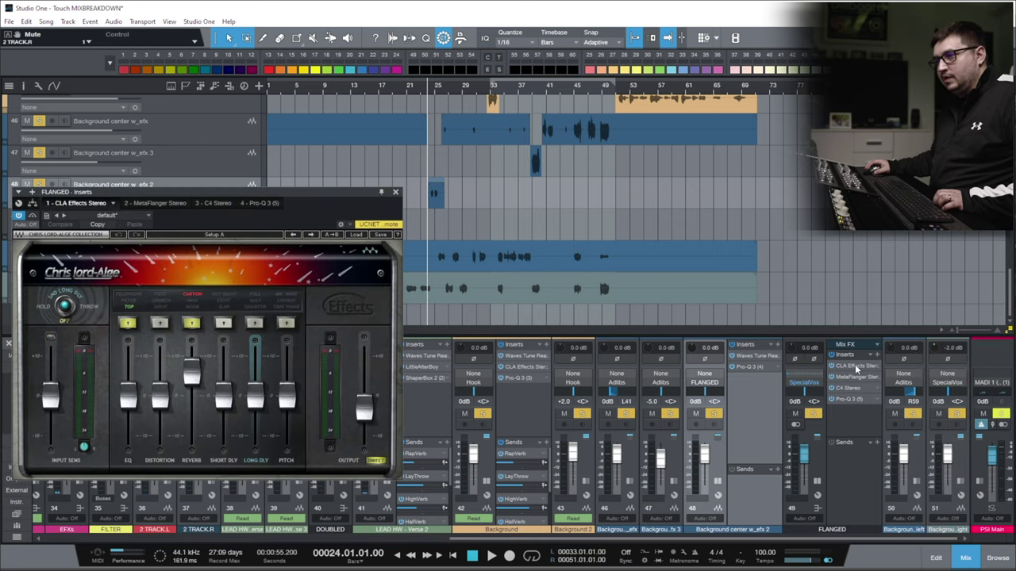
pyautogui.click(851, 377)
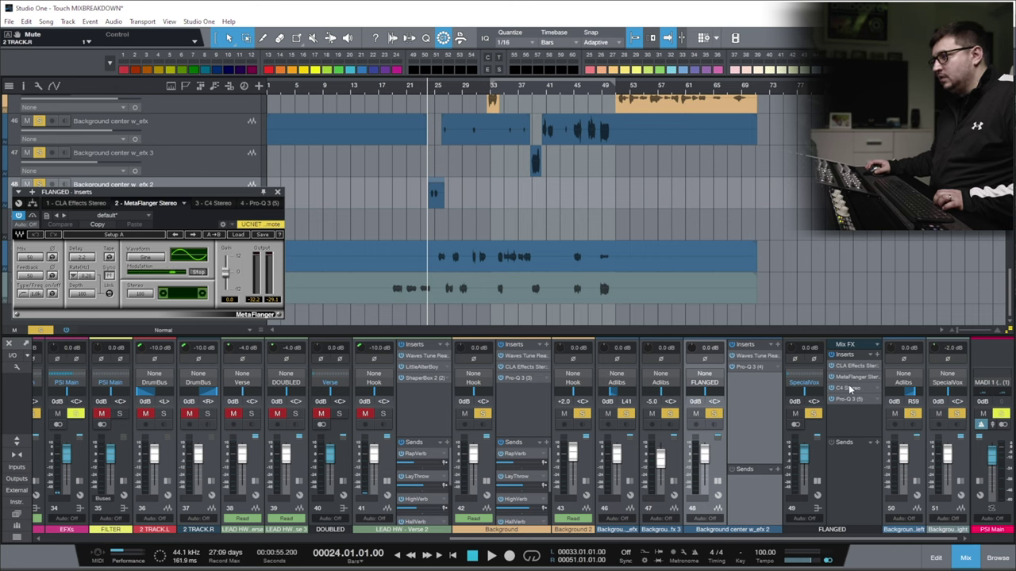
pyautogui.click(850, 388)
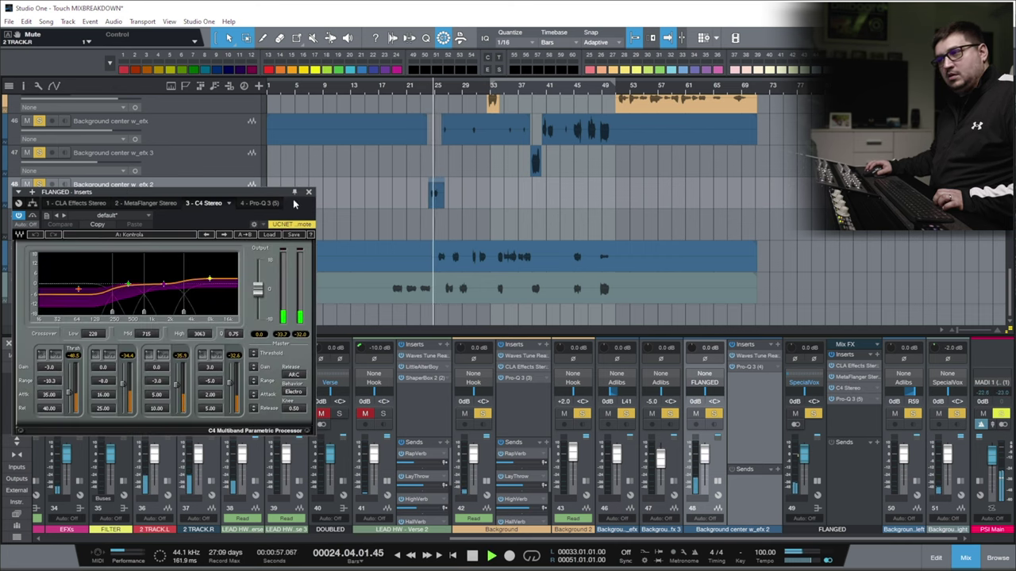
pyautogui.click(309, 192)
pyautogui.press('space')
# Examine the SpecialVox bus's C4 Stereo and Al Schmitt inserts, and play the soloed background vocals from bar 24.
pyautogui.moveTo(478, 539); pyautogui.dragTo(71, 539)
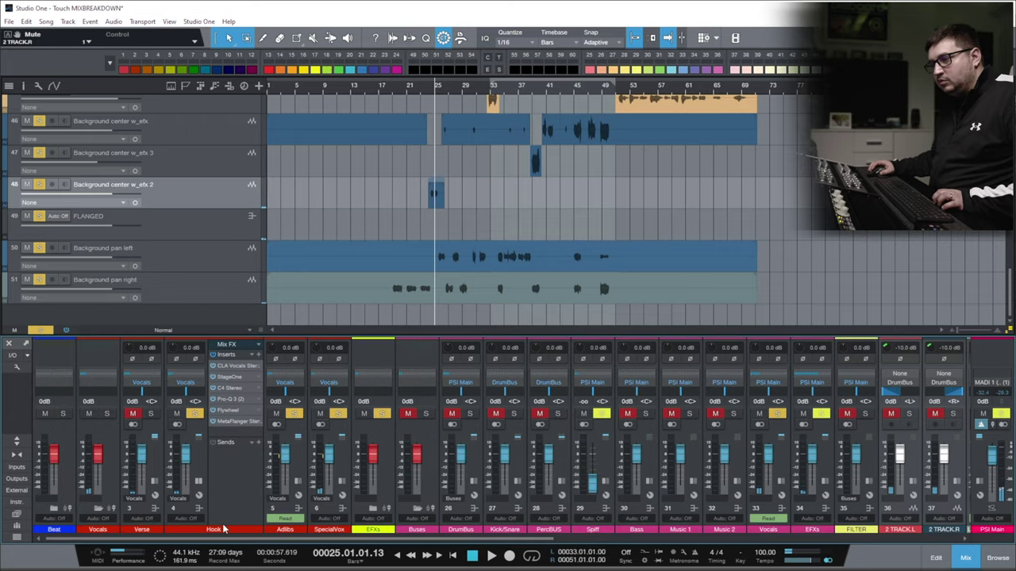
pyautogui.click(340, 497)
pyautogui.click(372, 370)
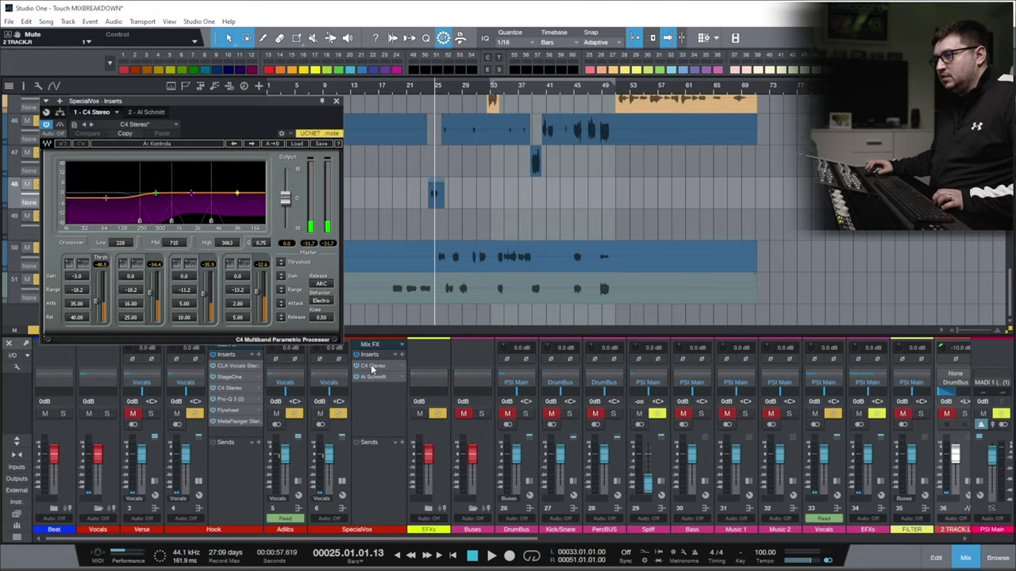
pyautogui.click(371, 377)
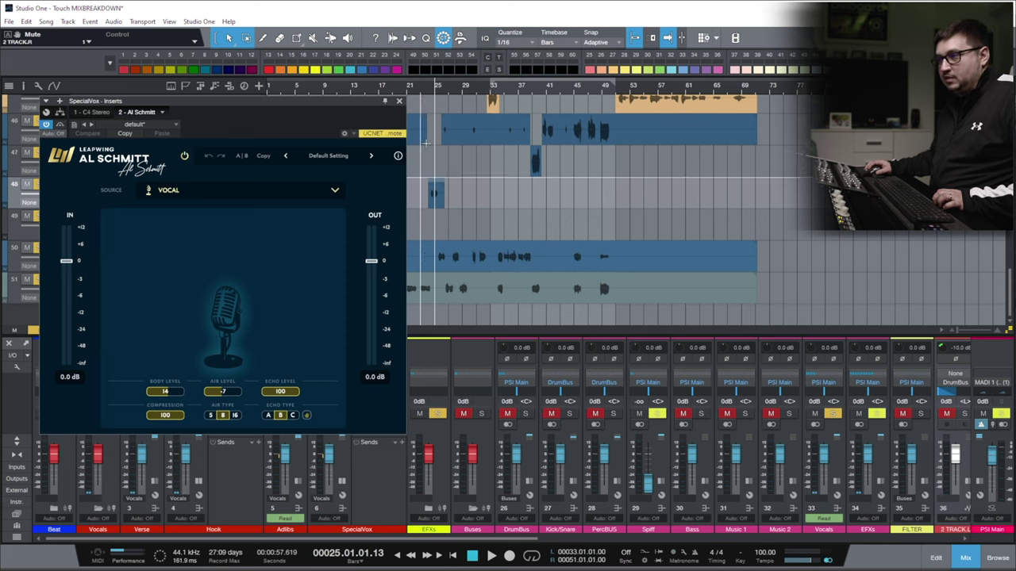
pyautogui.click(428, 88)
pyautogui.press('space')
pyautogui.click(398, 101)
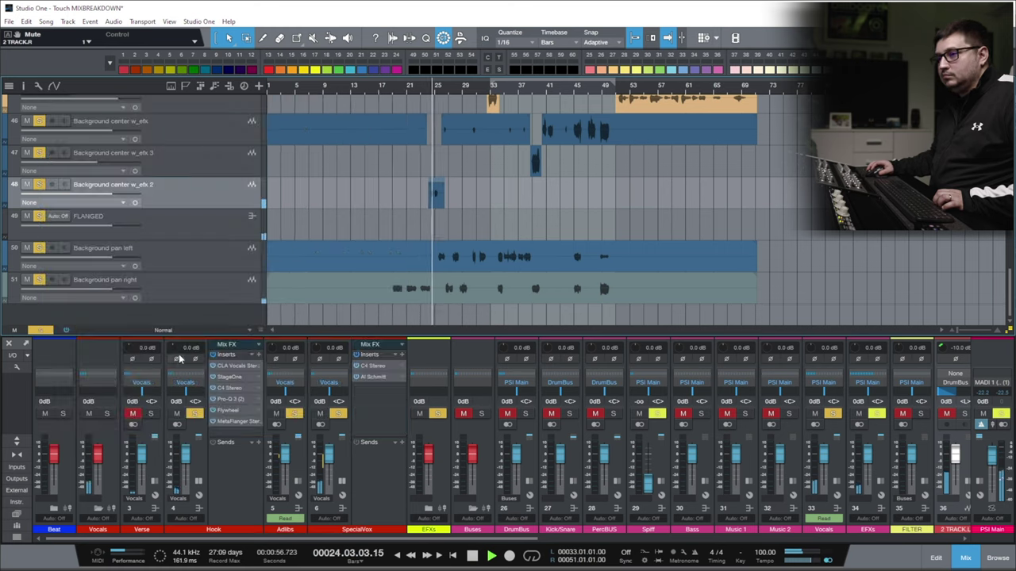
# Audition the soloed background vocals from around bar 36, and clear the solo on all tracks.
pyautogui.click(517, 87)
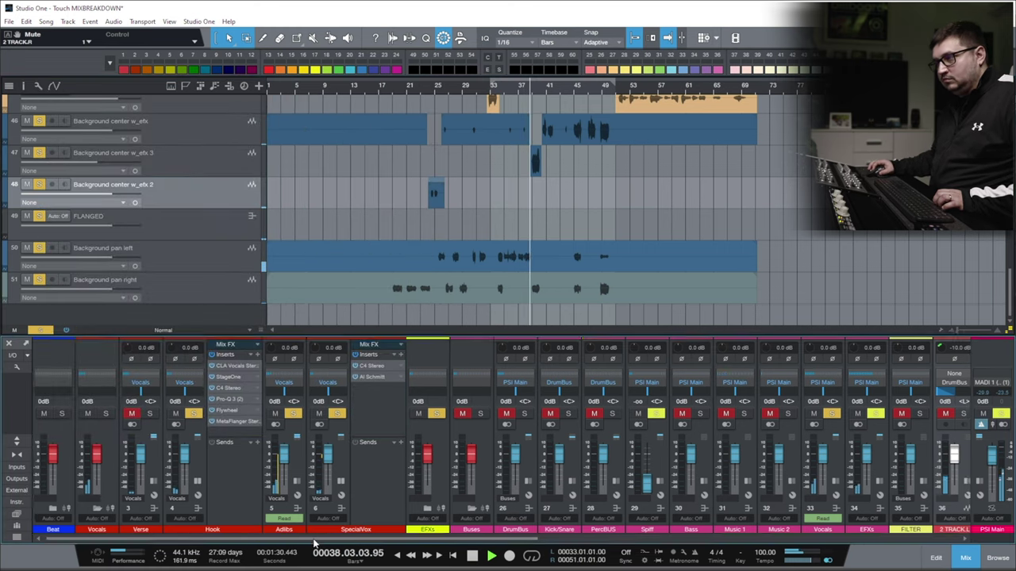
pyautogui.moveTo(315, 542); pyautogui.dragTo(508, 543)
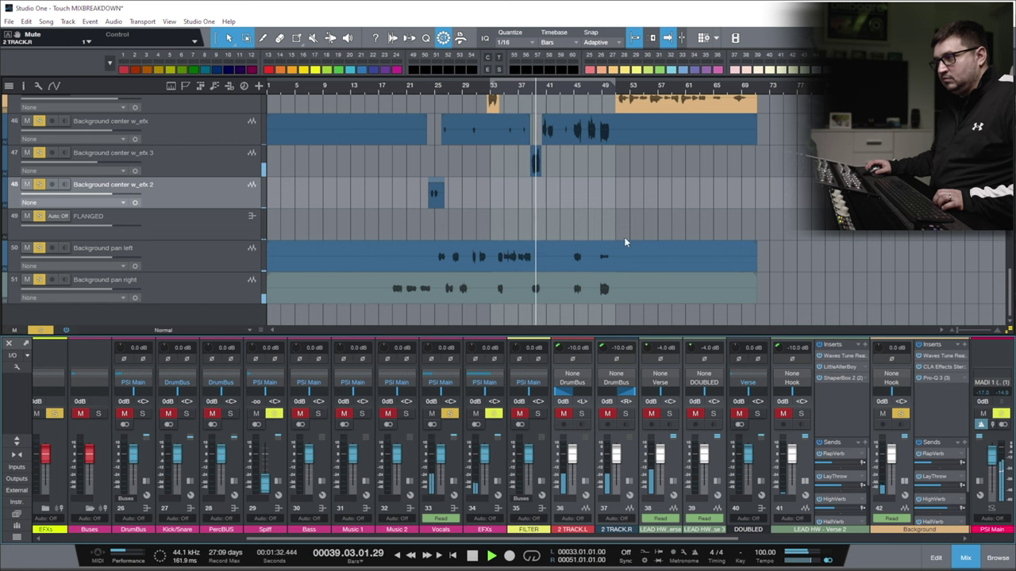
pyautogui.scroll(5, 793, 289)
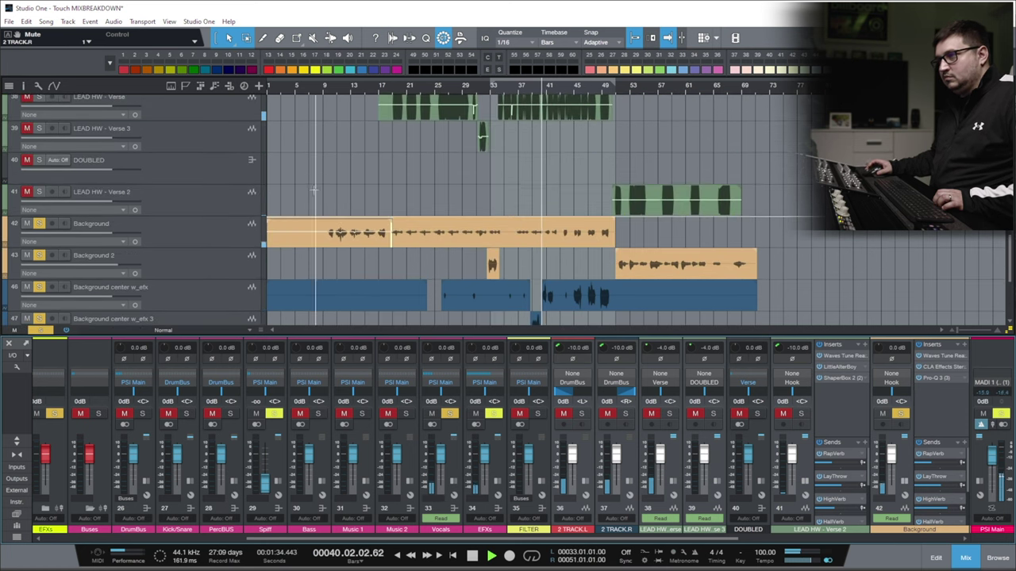
pyautogui.scroll(-2, 714, 145)
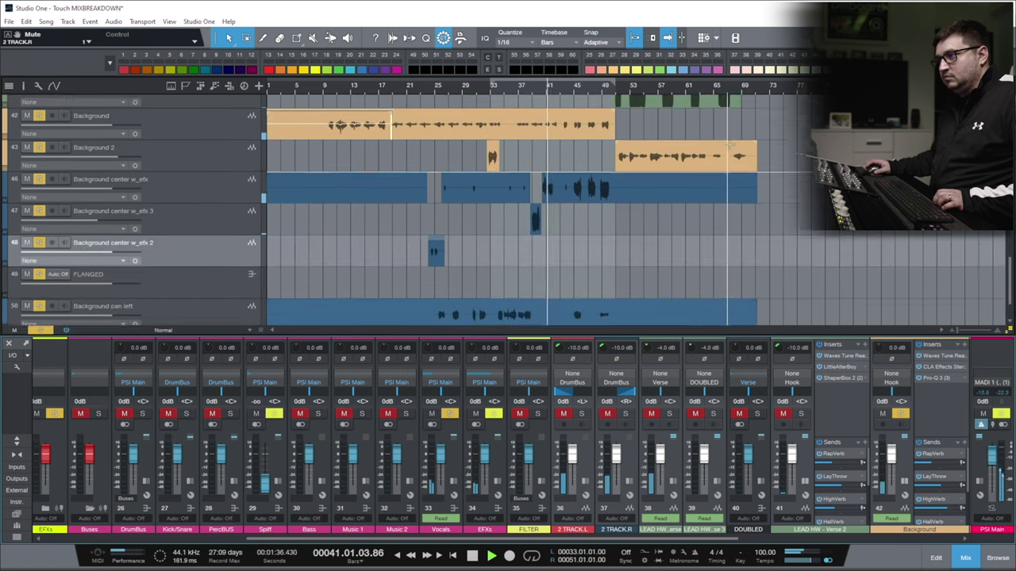
pyautogui.scroll(-2, 728, 145)
pyautogui.click(39, 329)
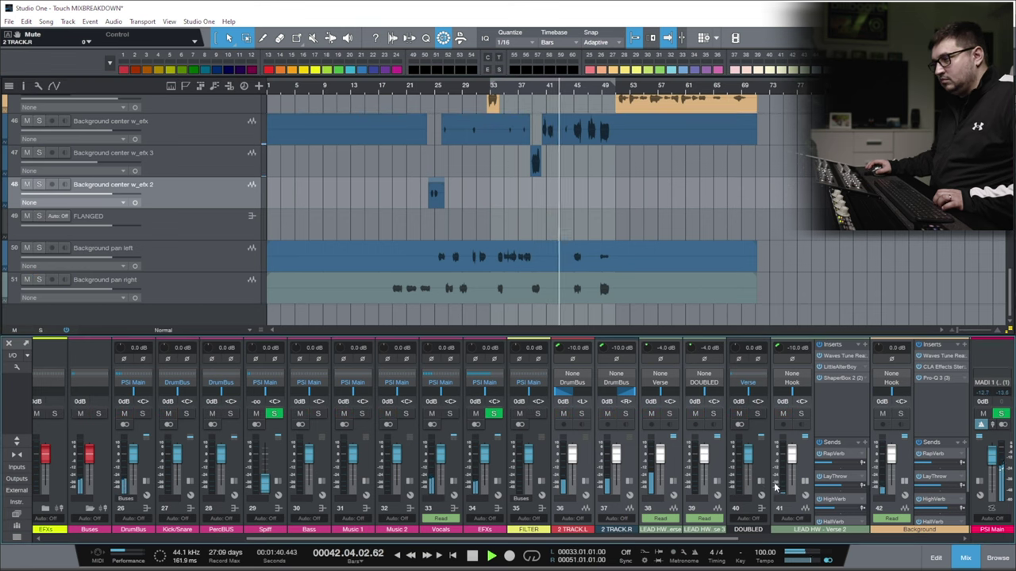
# Collapse the LEAD HW - Verse 2 and Background channels and expand the Vocals bus's inserts.
pyautogui.click(805, 482)
pyautogui.click(849, 482)
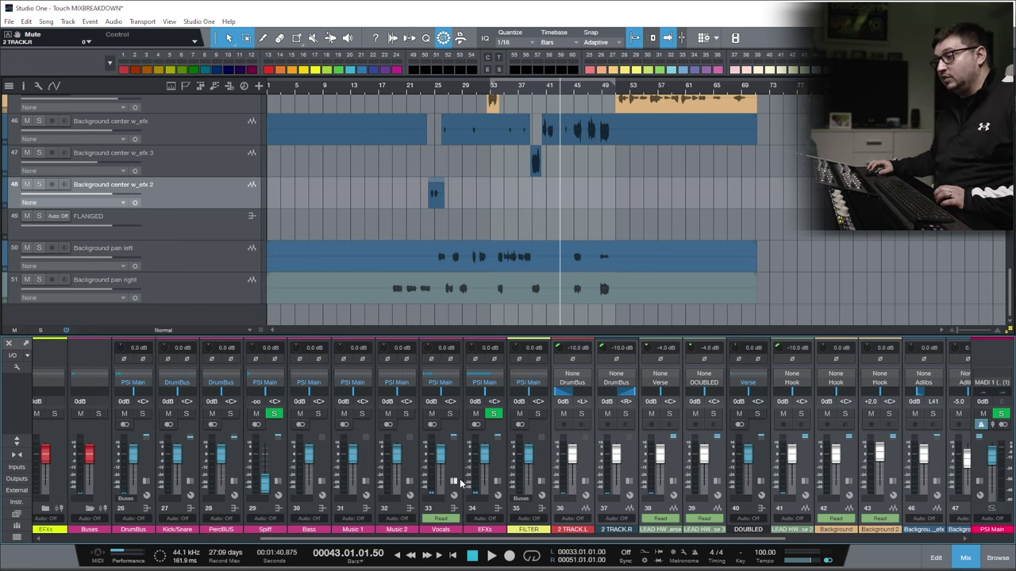
pyautogui.click(454, 482)
# Expand the Verse bus and view the Trackspacer 2.5 on the DrumBus through its sidechain send, closing the plug-in when done.
pyautogui.moveTo(341, 539); pyautogui.dragTo(108, 539)
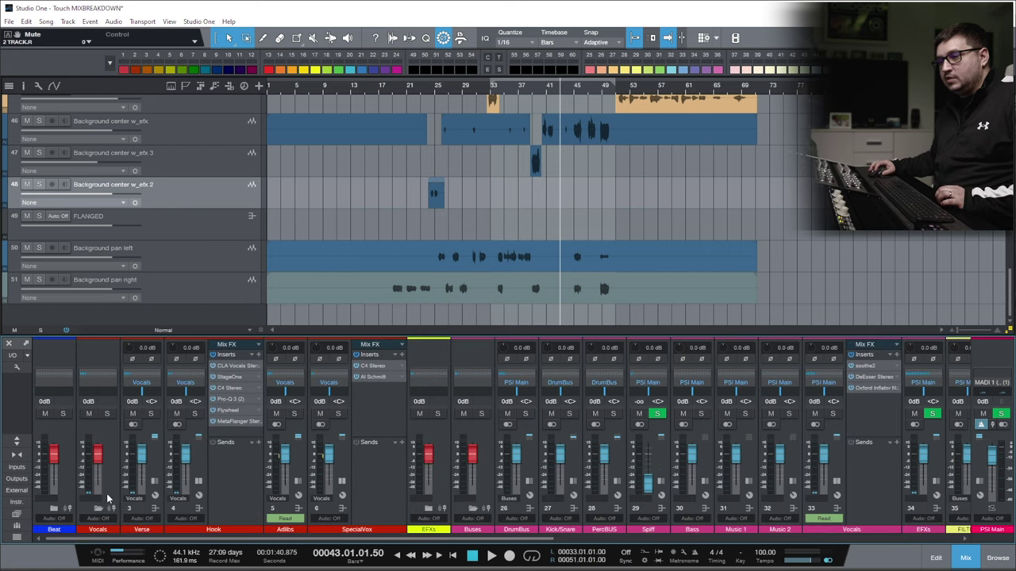
pyautogui.click(157, 483)
pyautogui.doubleClick(186, 455)
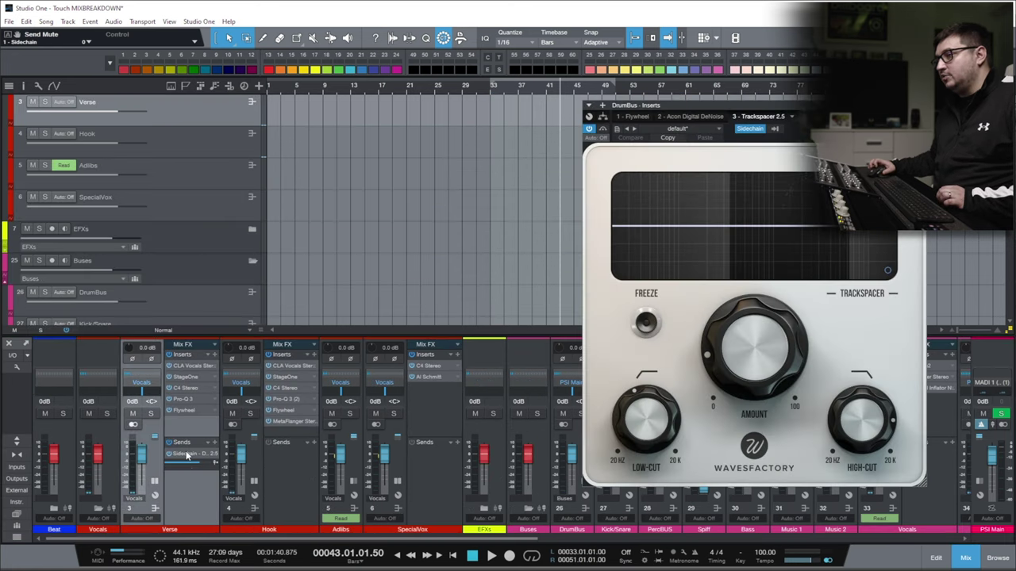
pyautogui.moveTo(817, 107); pyautogui.dragTo(296, 89)
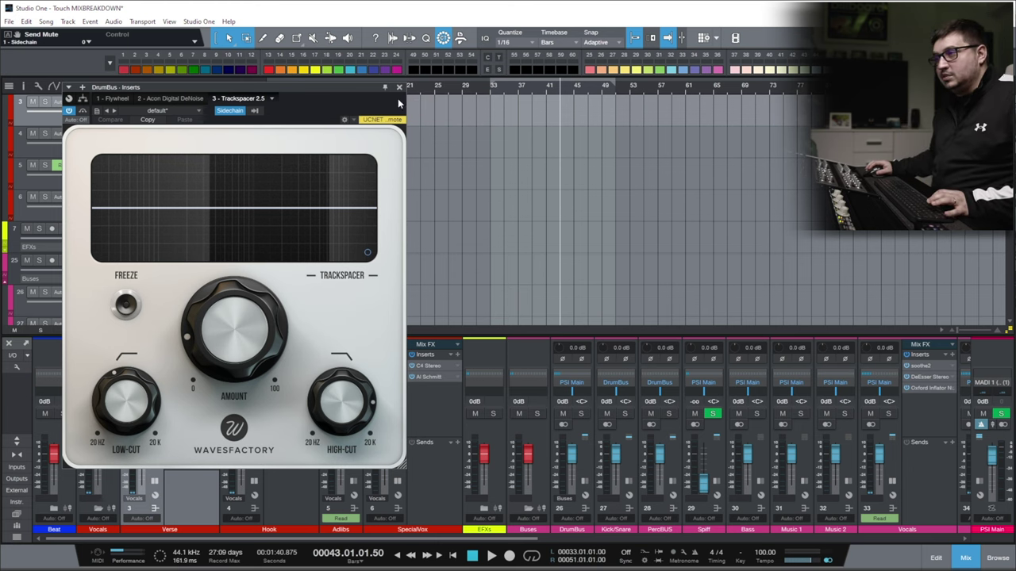
pyautogui.click(400, 88)
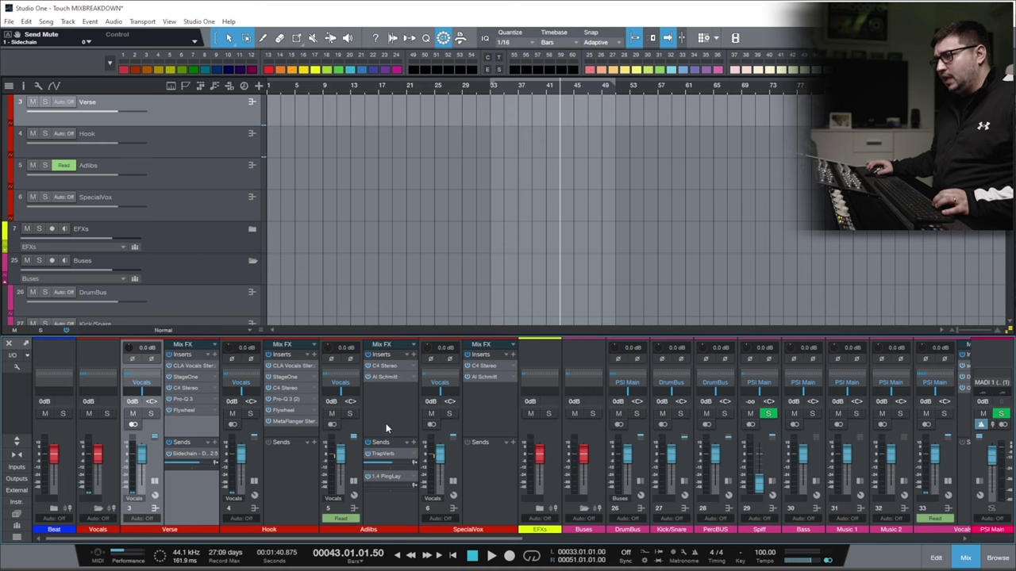
# Select the Adlibs bus to view its sends, and collapse the Verse, Hook, Adlibs and SpecialVox channels.
pyautogui.click(387, 429)
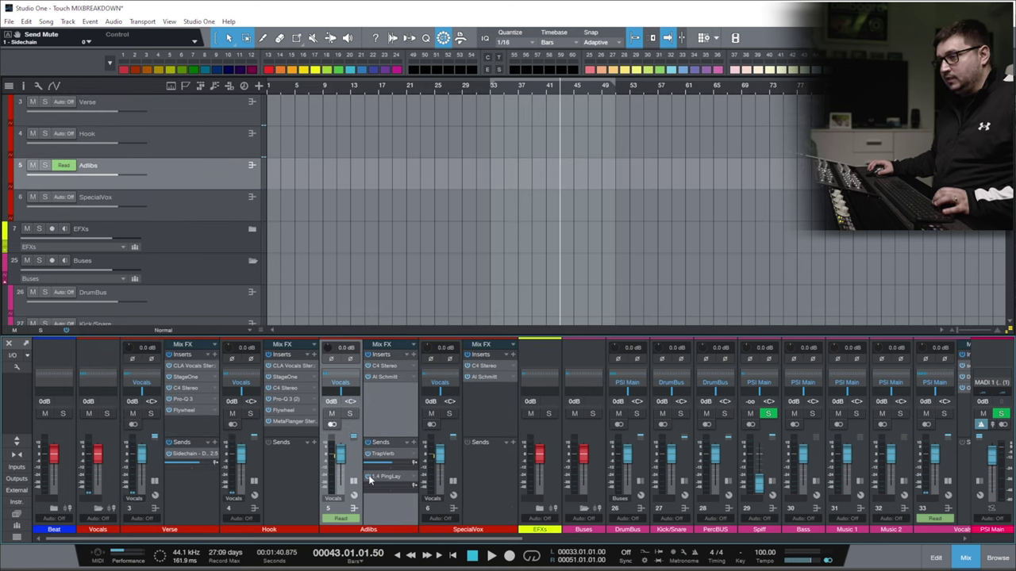
pyautogui.click(154, 482)
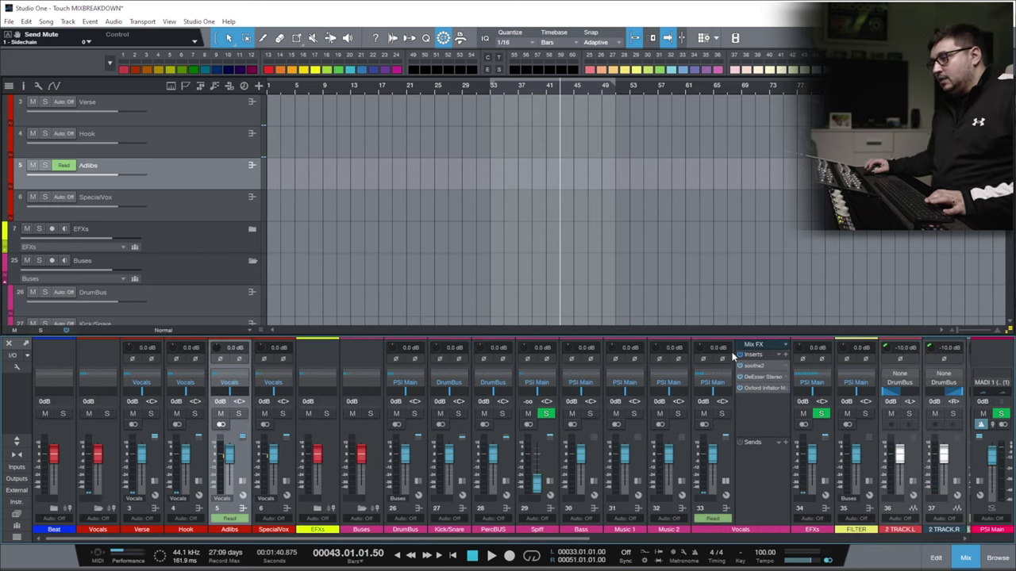
# Expand the EFXs bus, watch its soothe2 insert during playback, and close the plug-in.
pyautogui.click(825, 482)
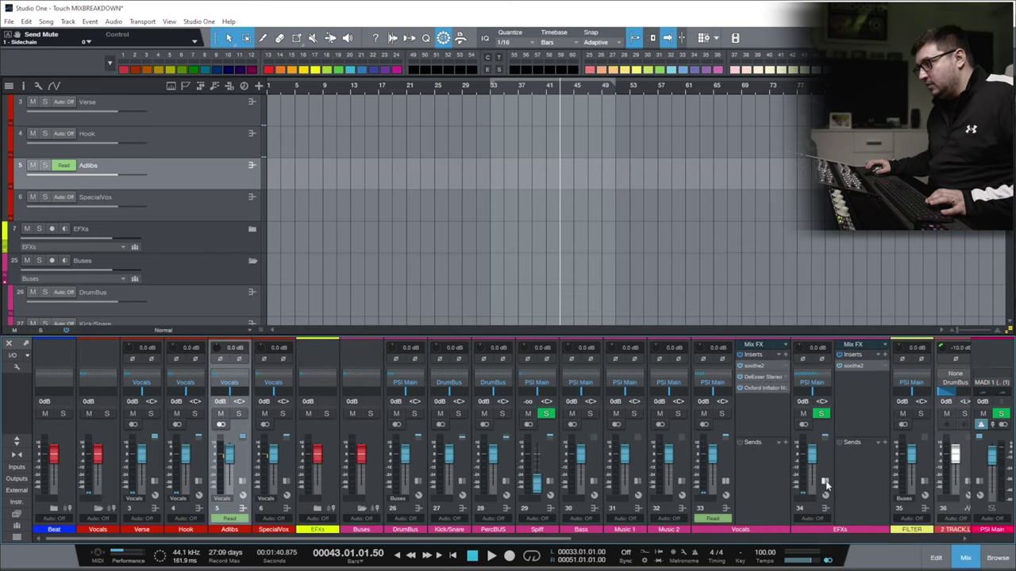
pyautogui.click(861, 363)
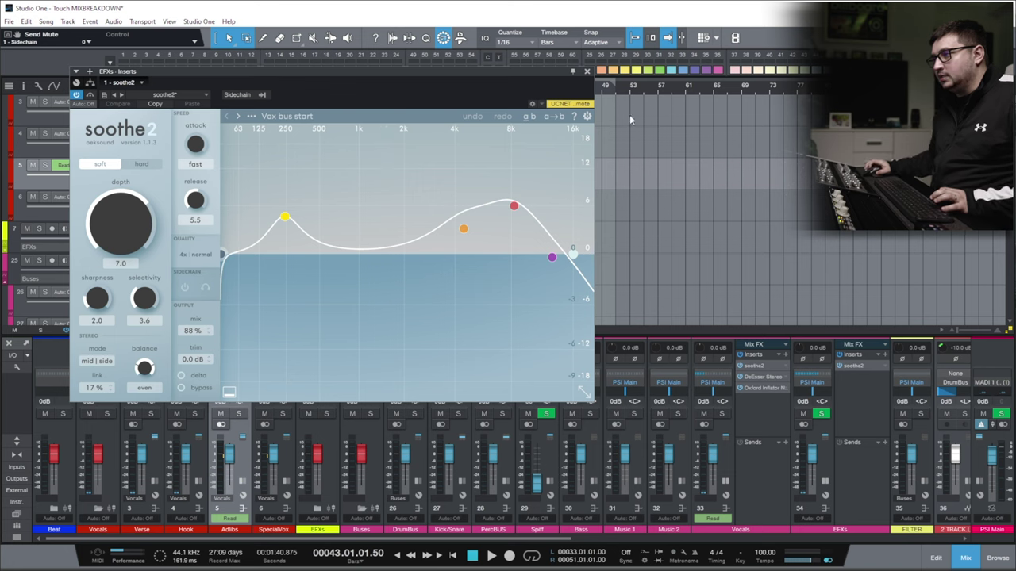
pyautogui.click(864, 408)
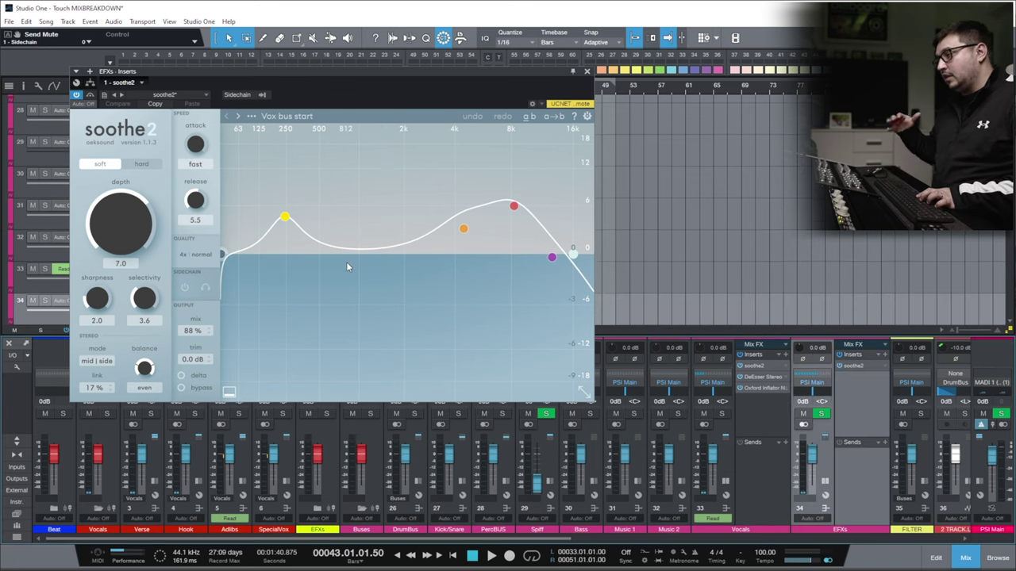
pyautogui.press('space')
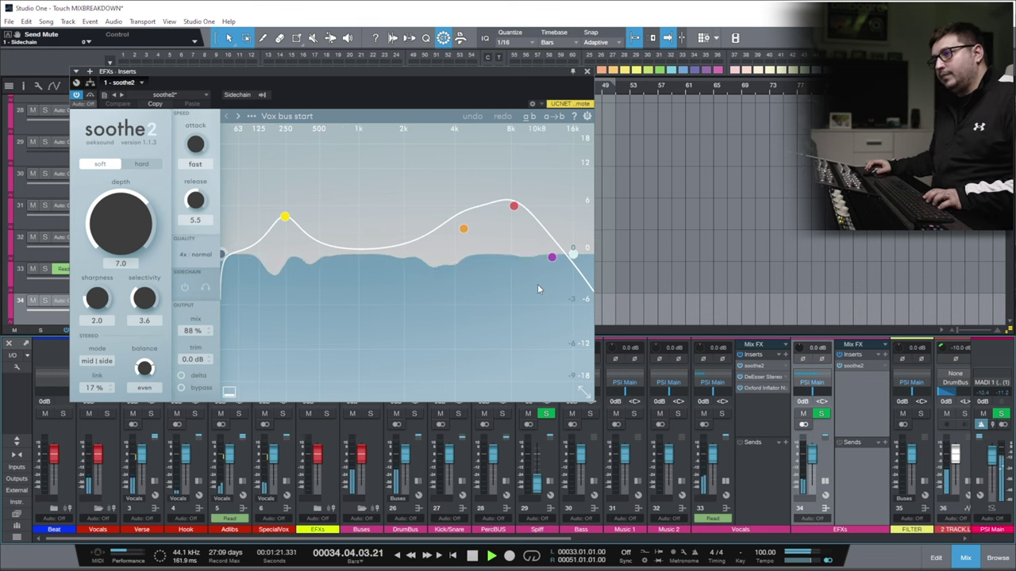
pyautogui.click(586, 70)
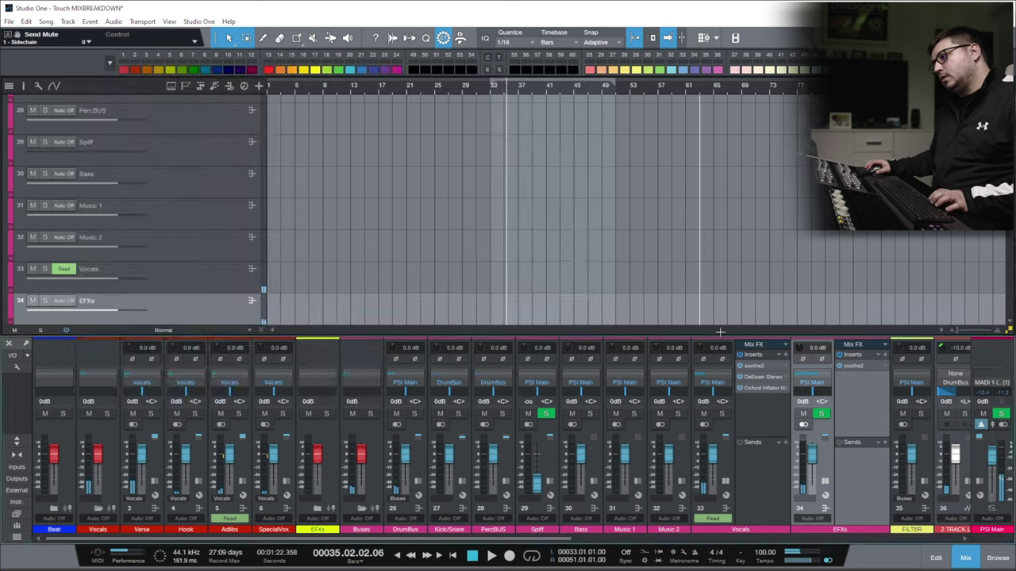